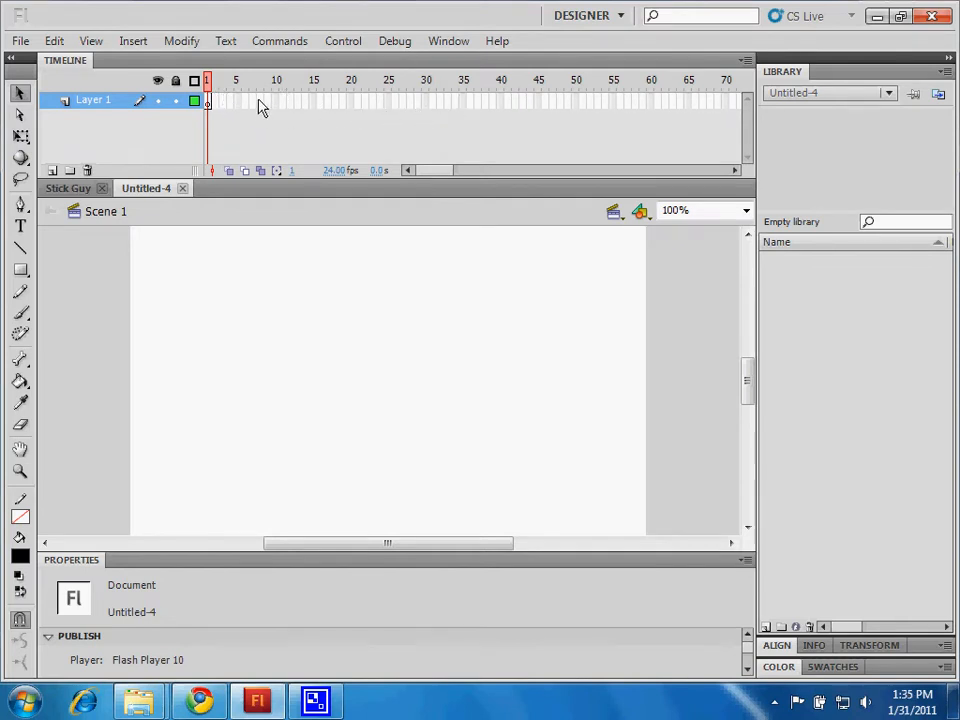
Step: Add a new layer above Layer 1 and delete it
left_click(351, 102)
left_click(209, 83)
left_click(52, 172)
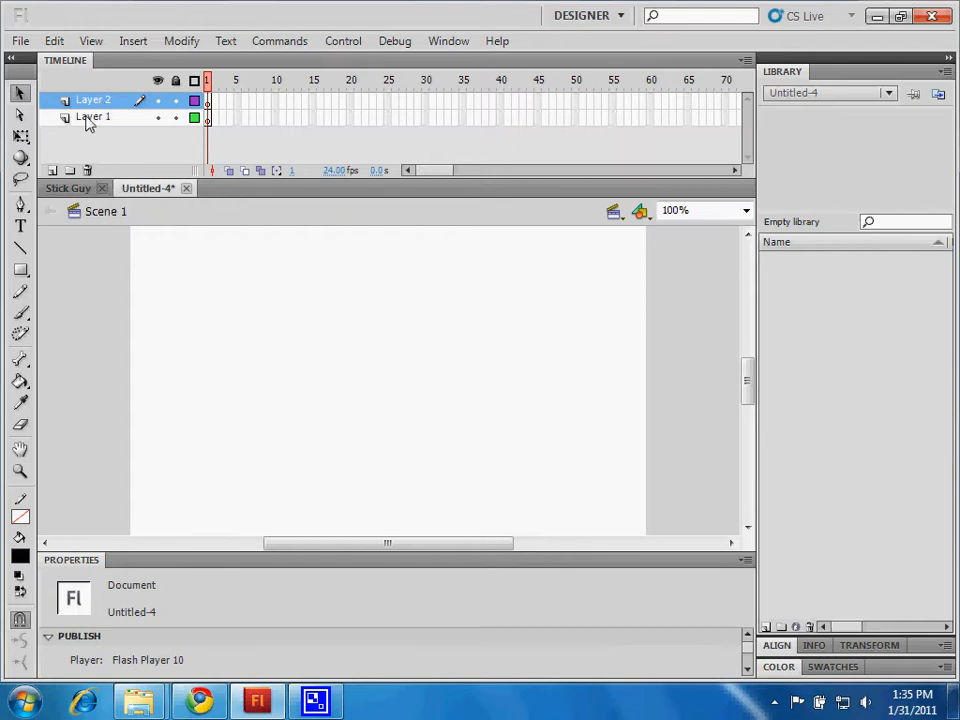
left_click(60, 100)
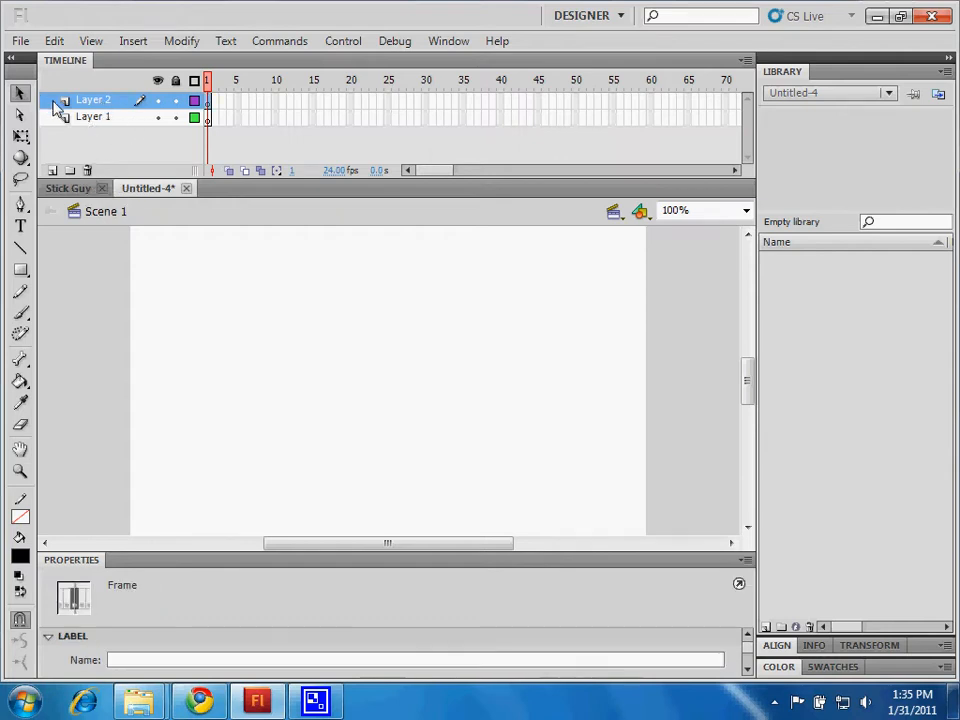
left_click(87, 171)
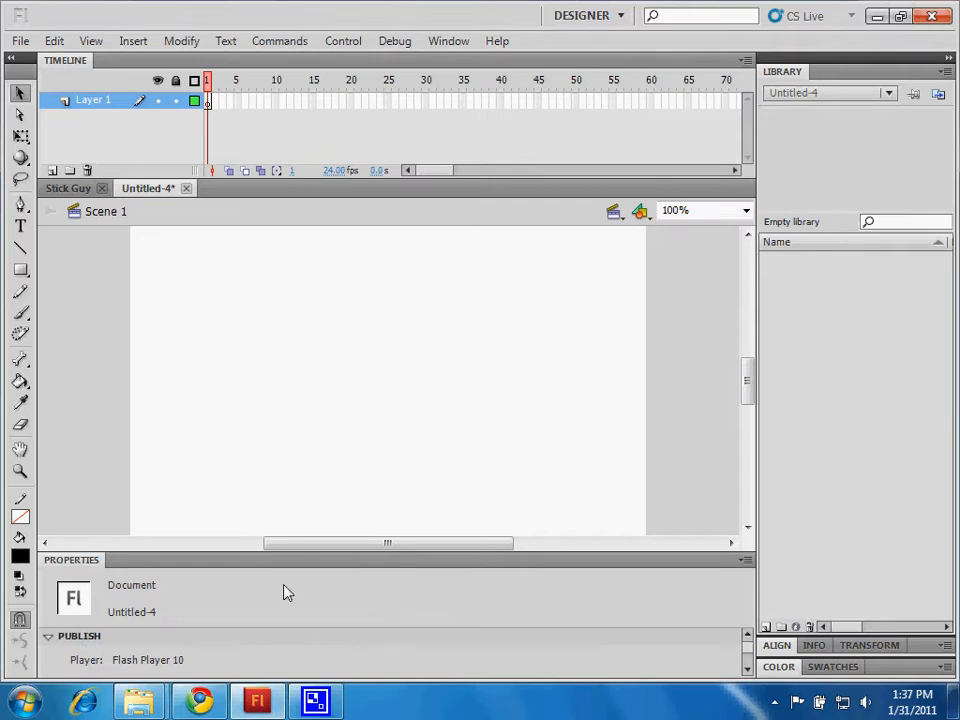
left_click(446, 41)
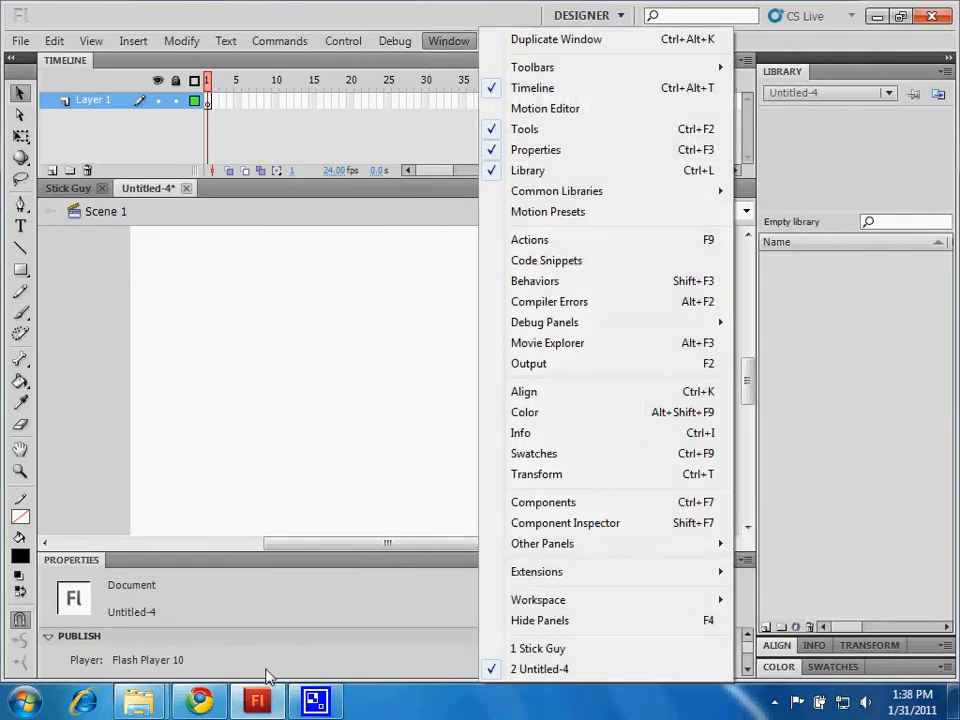
left_click(317, 612)
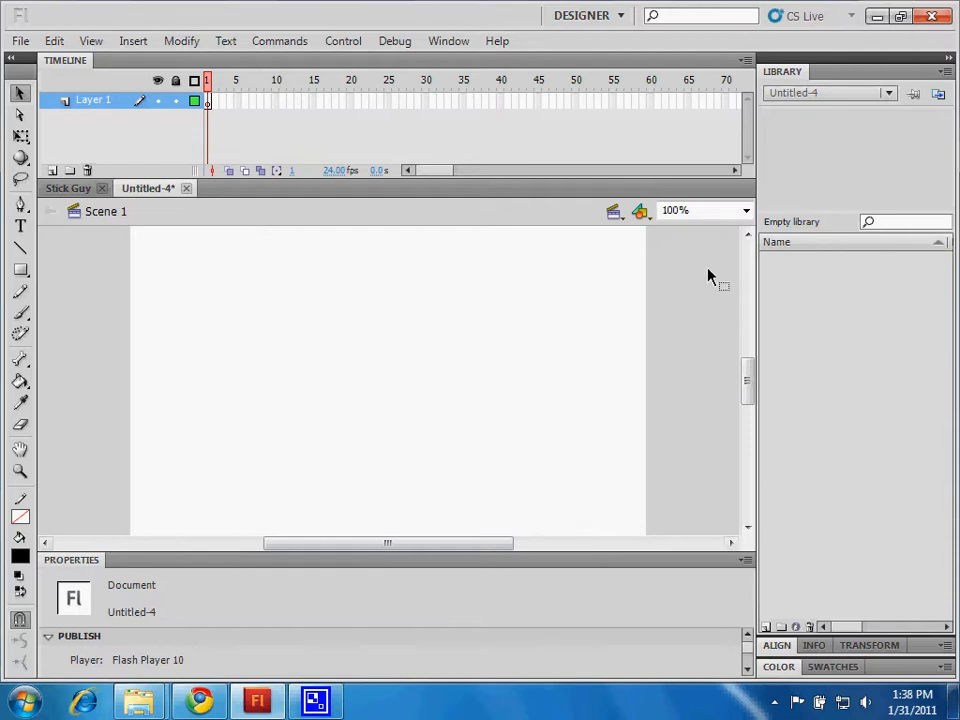
left_click_drag(756, 272, 902, 315)
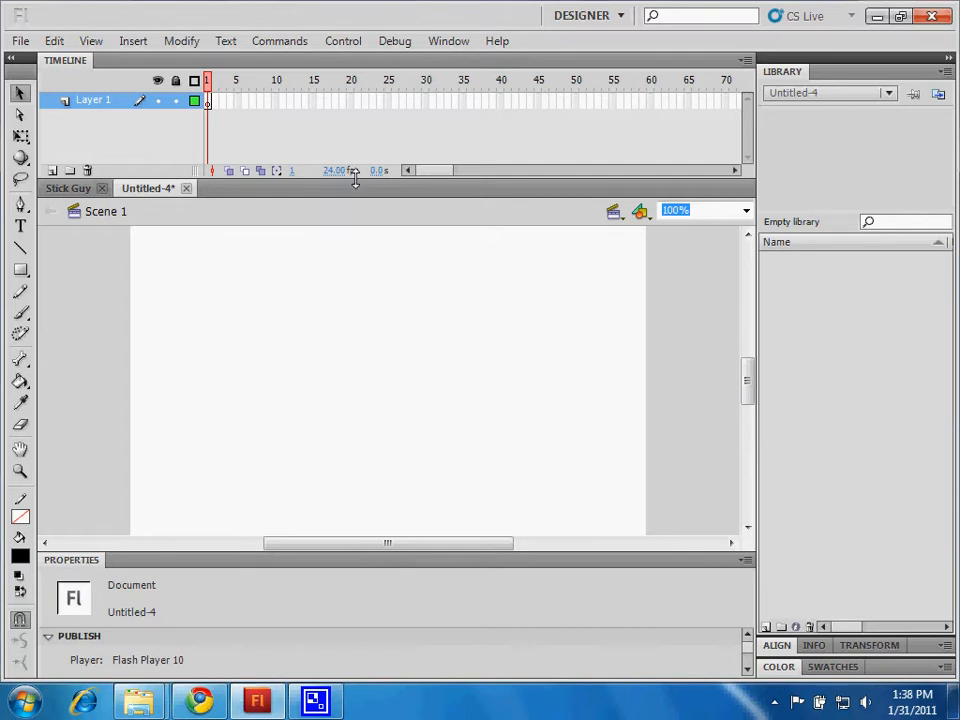
Step: Dock the Tools panel as a tab in the Timeline's panel group
mouse_move(354, 182)
left_mouse_down()
mouse_move(364, 131)
mouse_move(318, 452)
mouse_move(300, 287)
mouse_move(321, 167)
mouse_move(332, 264)
mouse_move(320, 408)
mouse_move(317, 152)
mouse_move(311, 171)
left_mouse_up()
left_click_drag(18, 62, 710, 66)
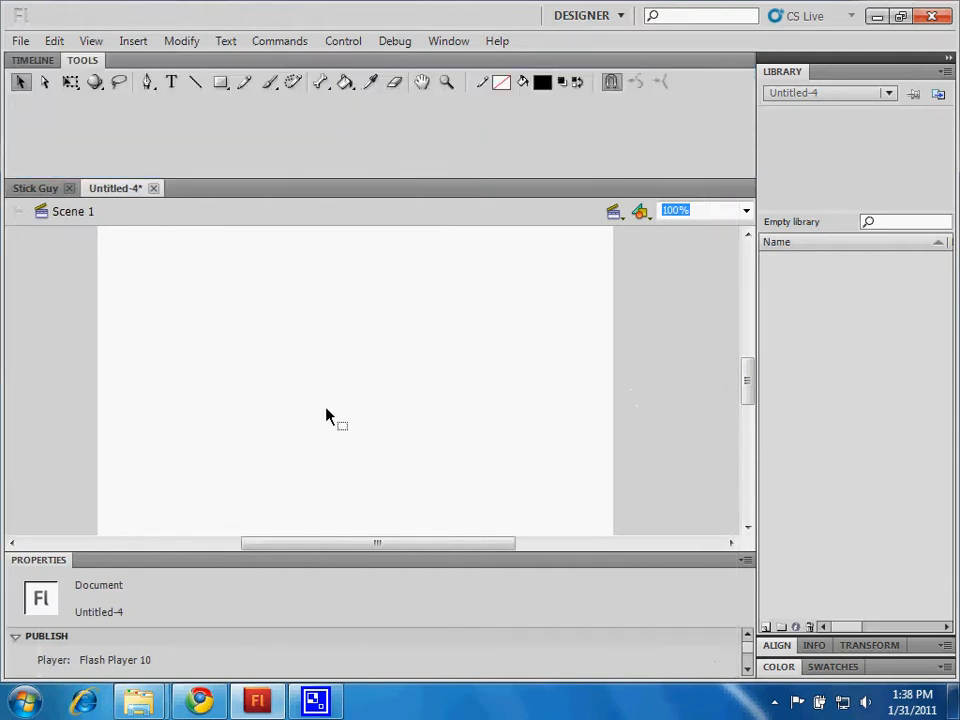
Step: Display the Main toolbar and close it
left_click(450, 41)
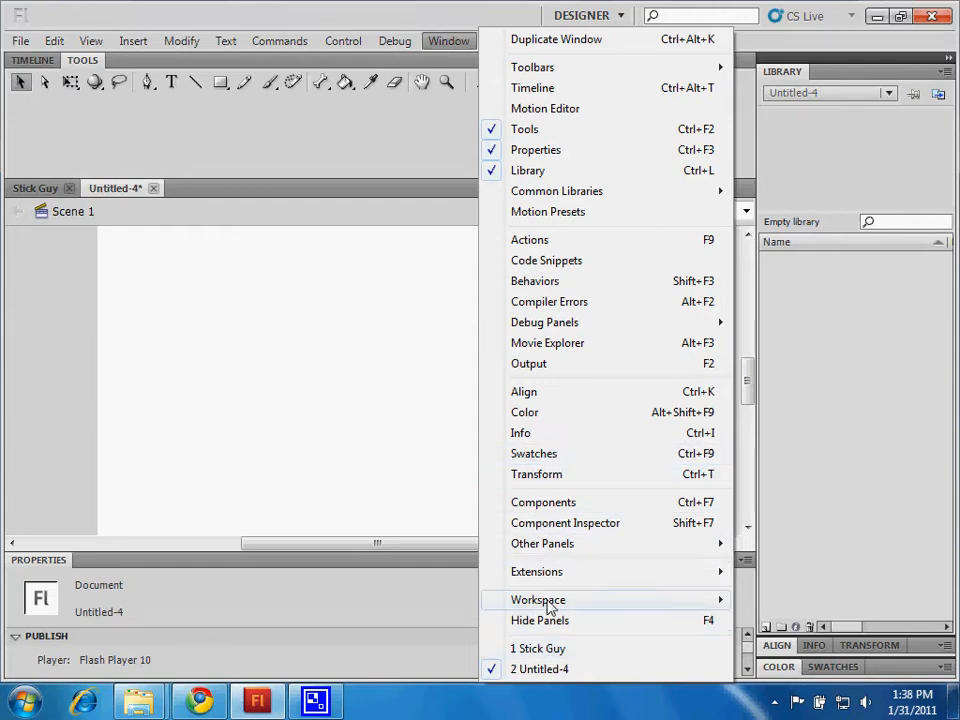
mouse_move(546, 608)
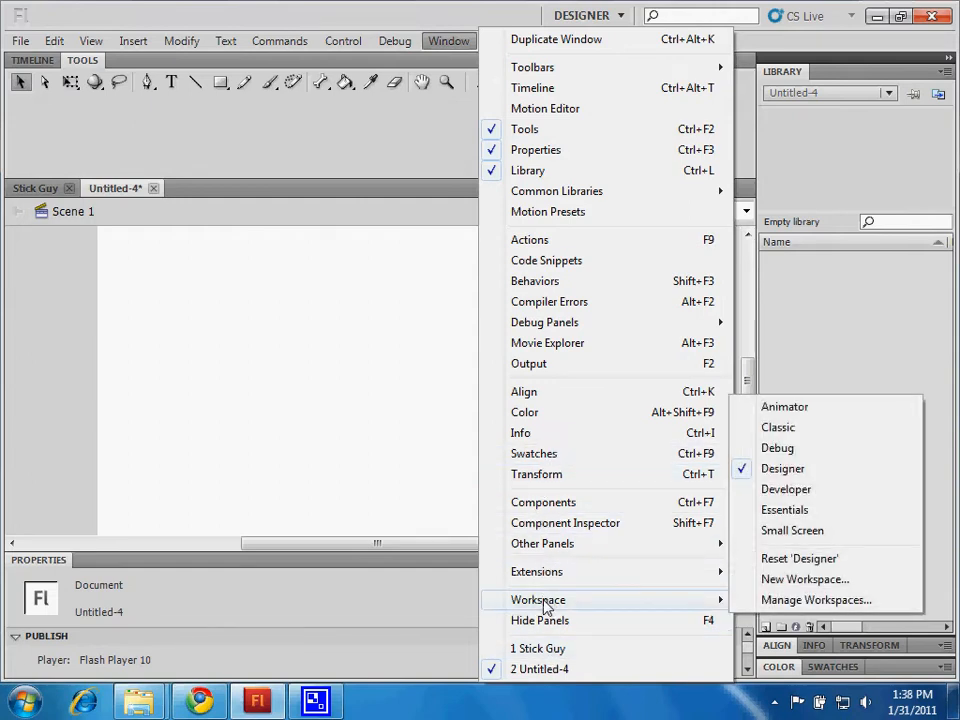
mouse_move(615, 72)
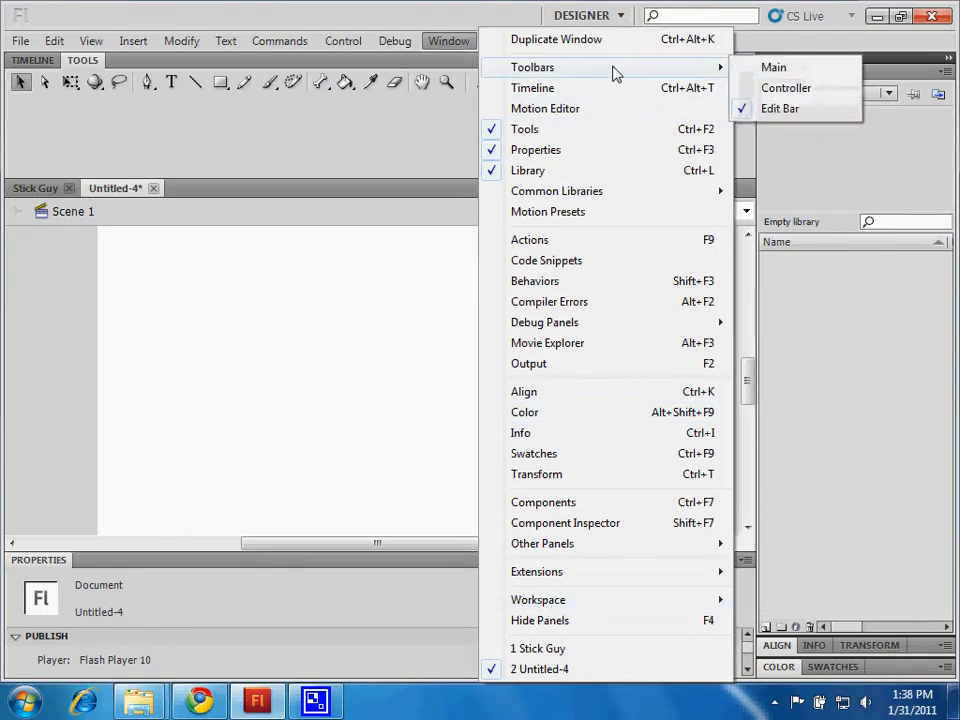
left_click(767, 72)
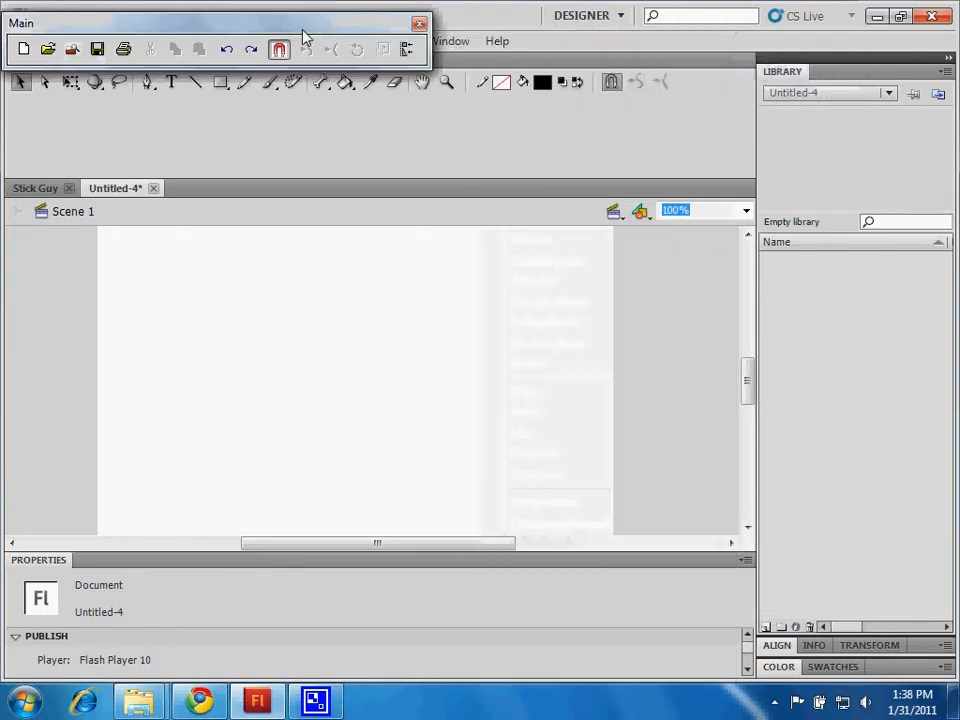
left_click(415, 24)
Step: Display the Controller toolbar and close it
left_click(450, 44)
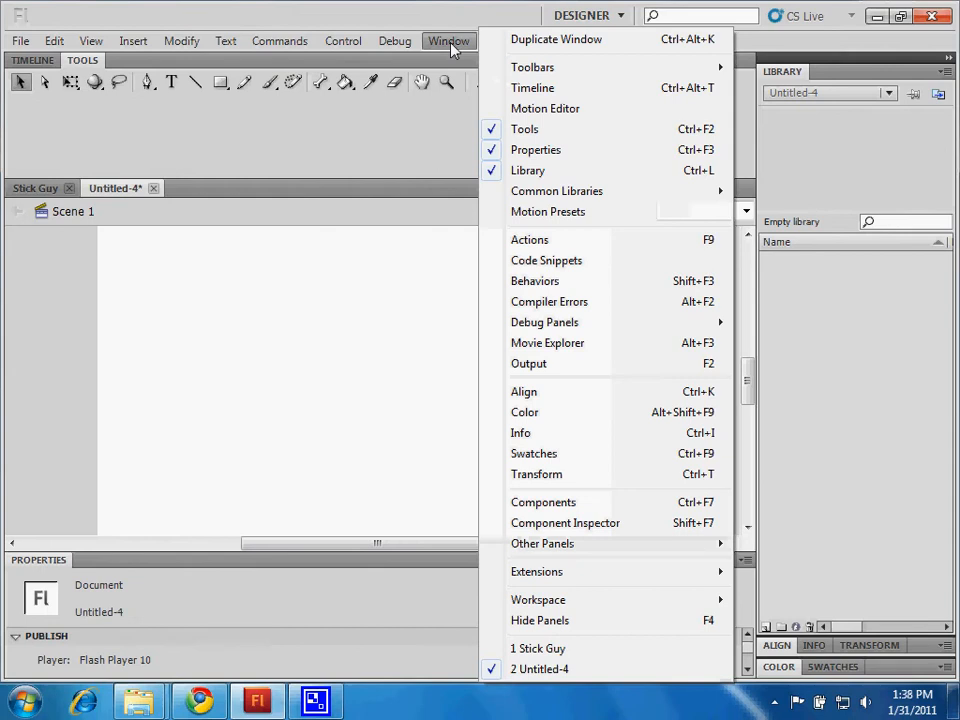
mouse_move(566, 72)
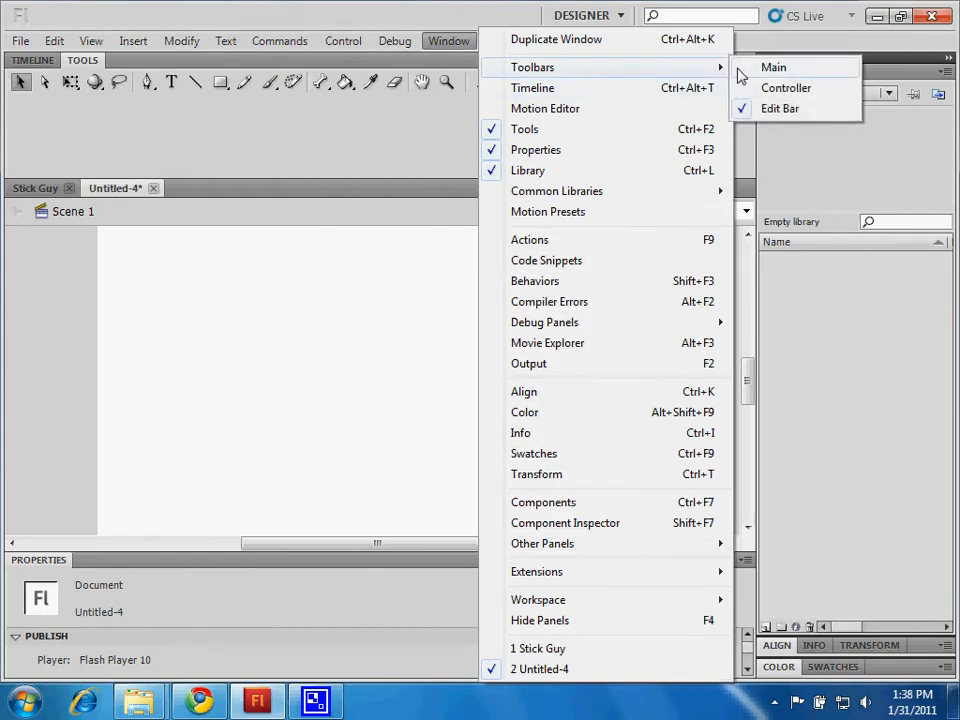
left_click(771, 90)
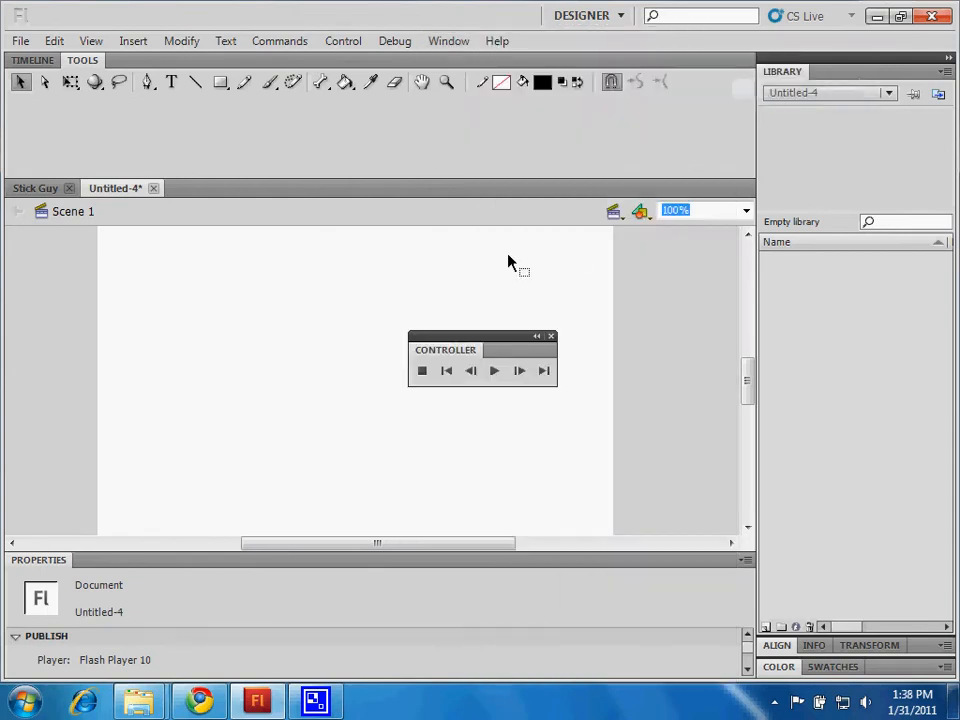
left_click(552, 334)
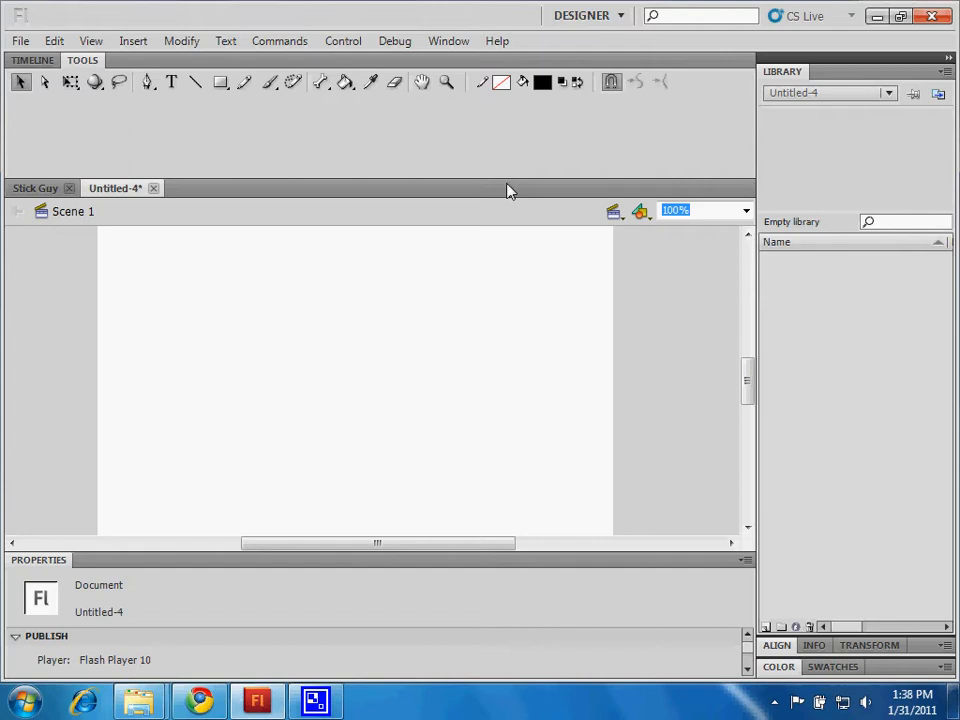
Step: Bring up the Main toolbar once more and close it
left_click(452, 41)
mouse_move(534, 68)
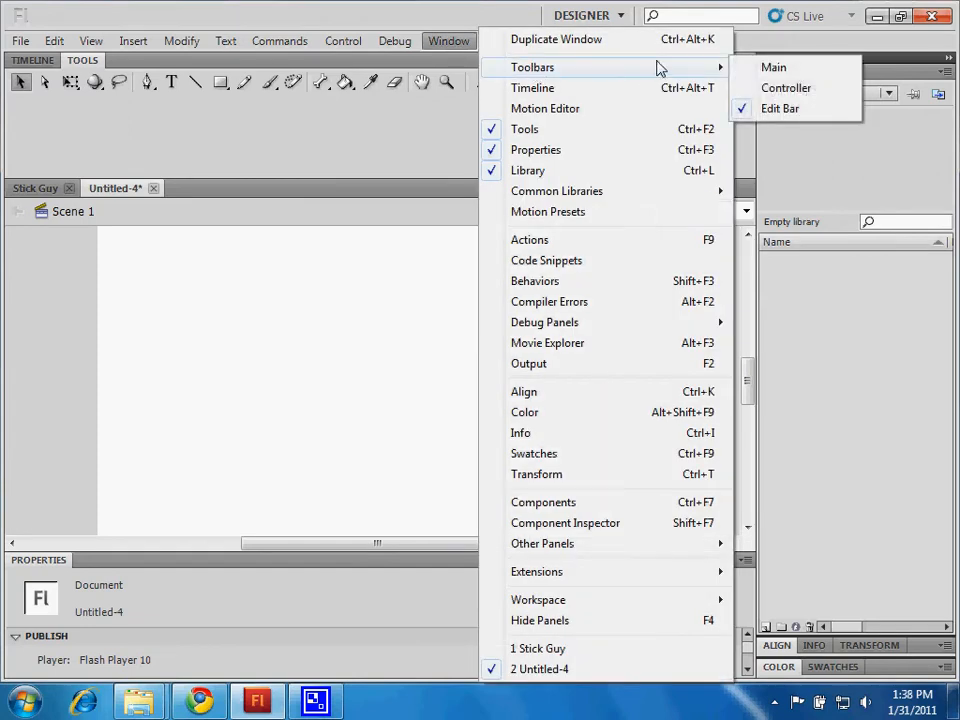
left_click(766, 68)
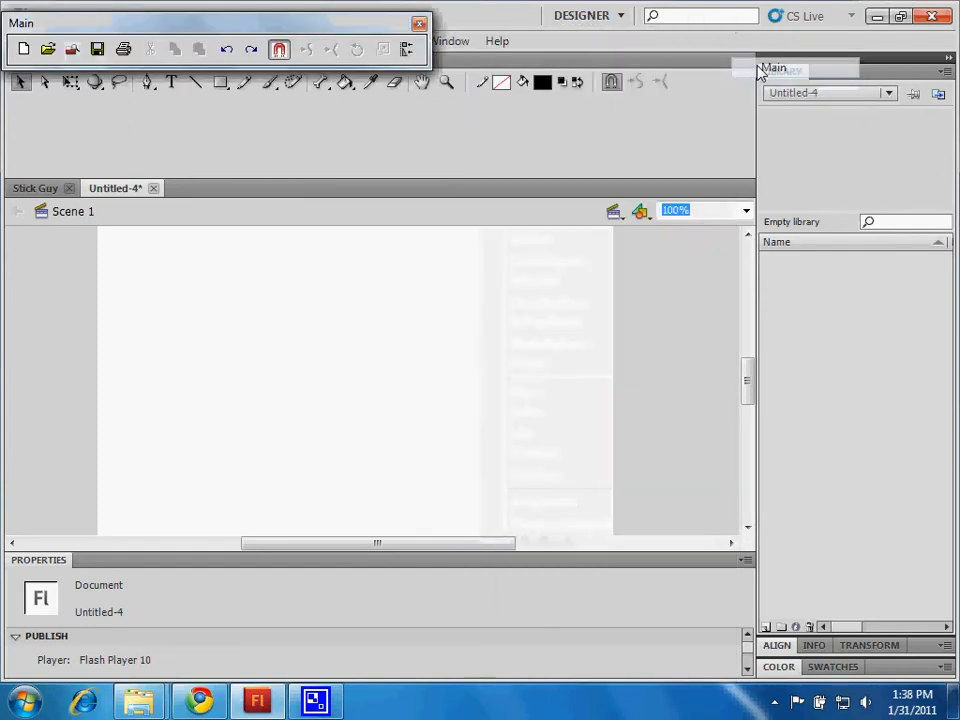
left_click(419, 23)
Step: Switch the panel layout to the Animator workspace
left_click(447, 40)
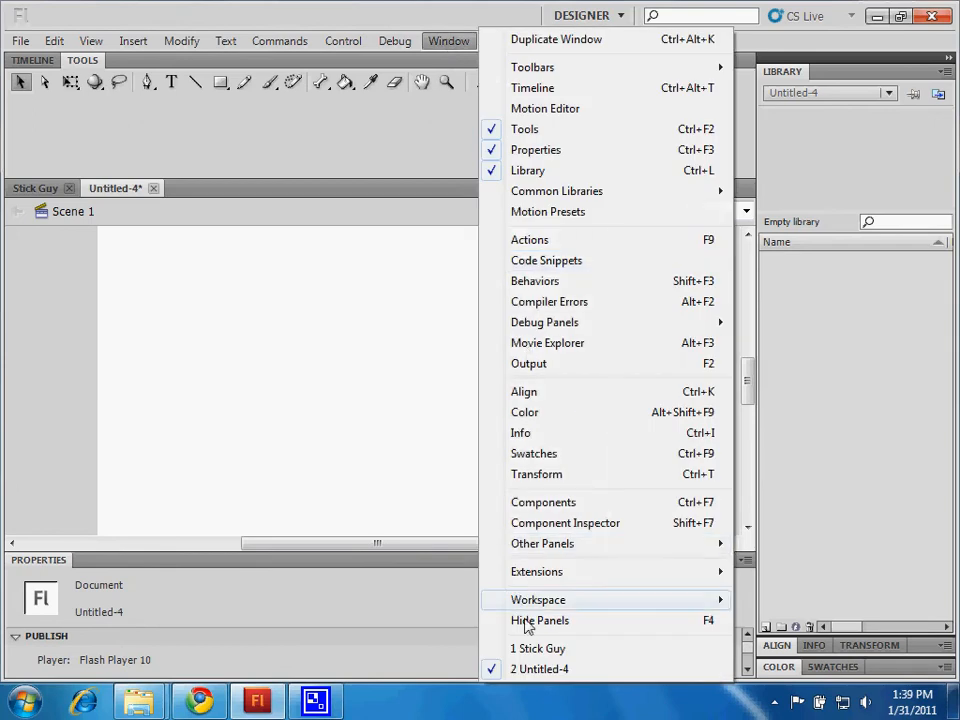
mouse_move(531, 605)
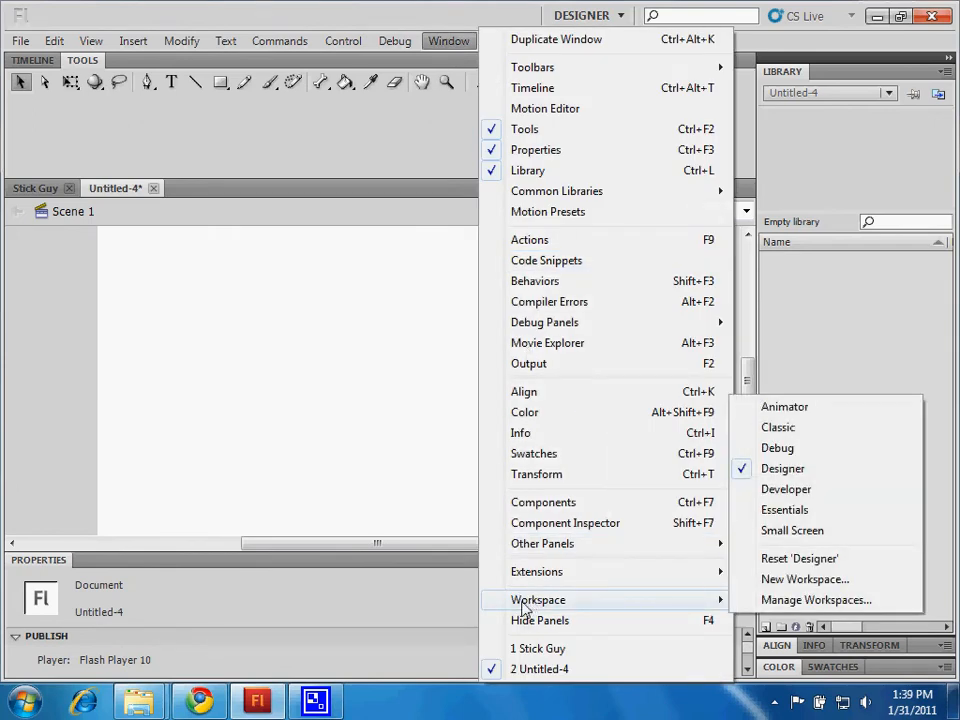
left_click(779, 408)
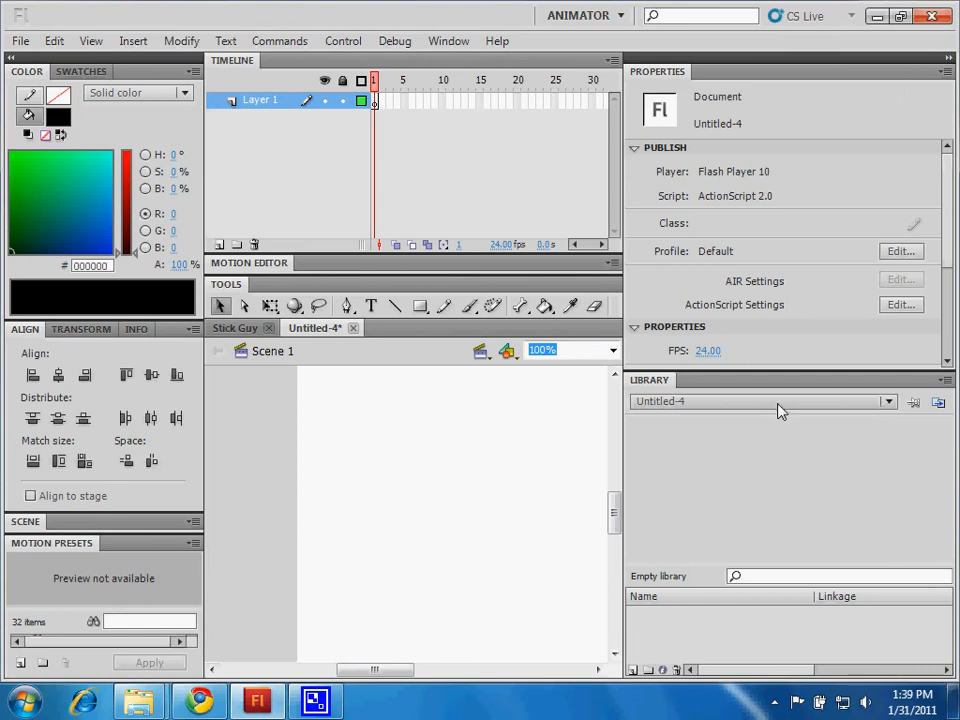
Step: Switch the panel layout back to the Designer workspace
left_click(447, 42)
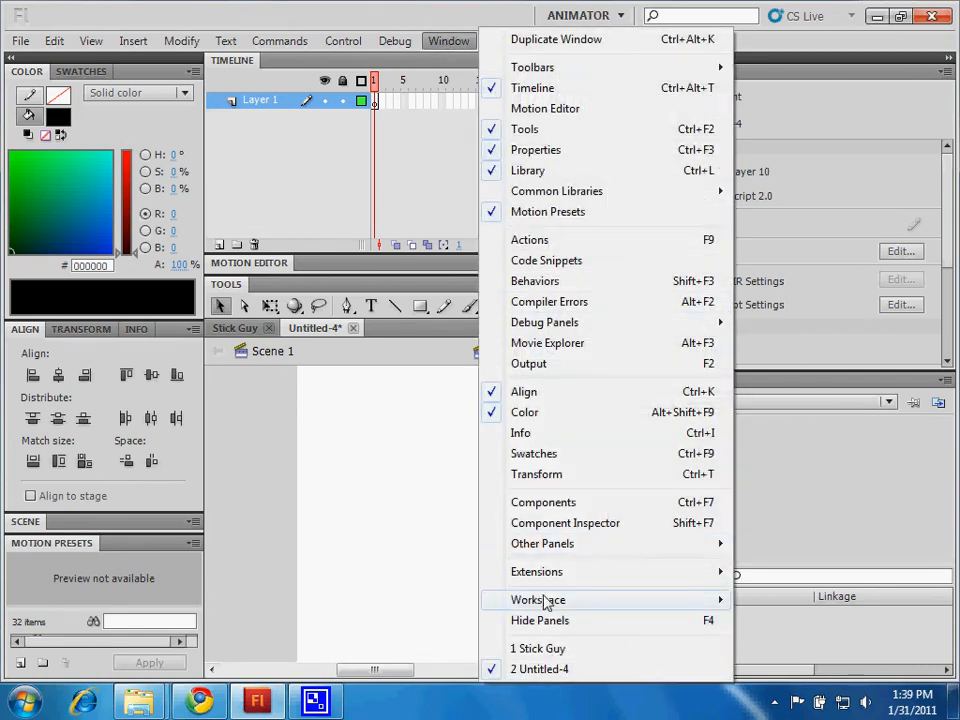
mouse_move(541, 577)
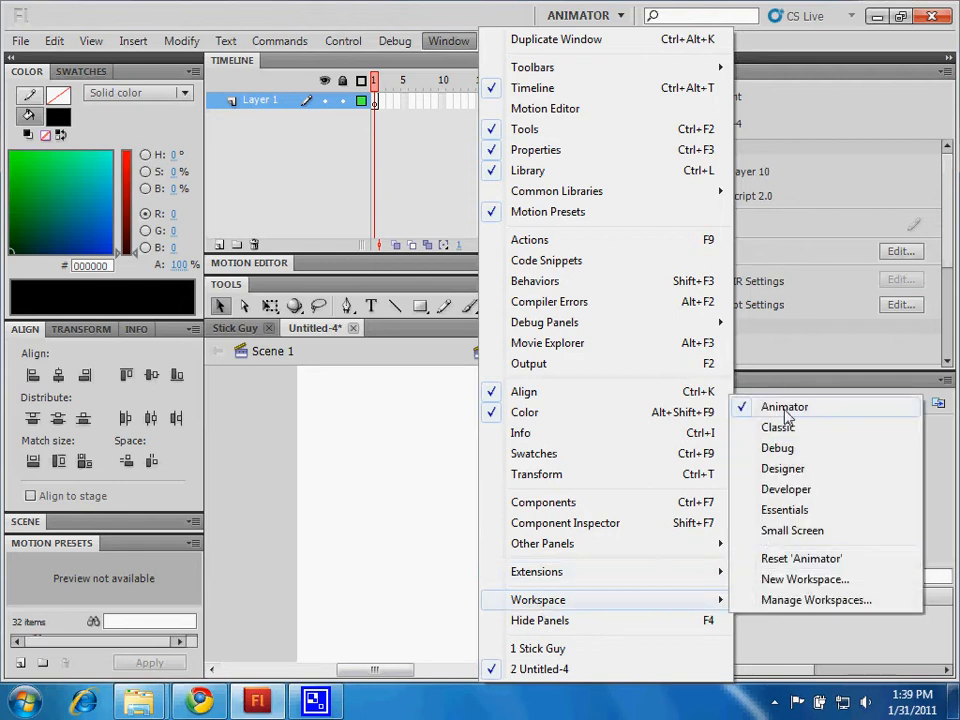
left_click(785, 470)
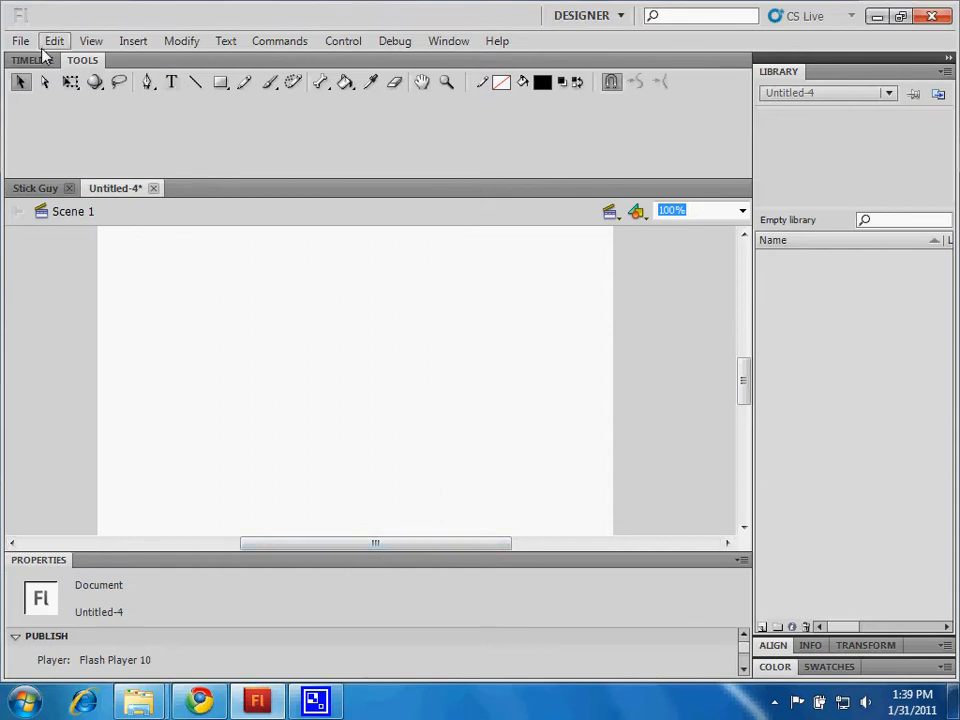
Step: Dock the Tools panel as a vertical column beside the stage and set the stage zoom to 50%
left_click_drag(79, 60, 12, 146)
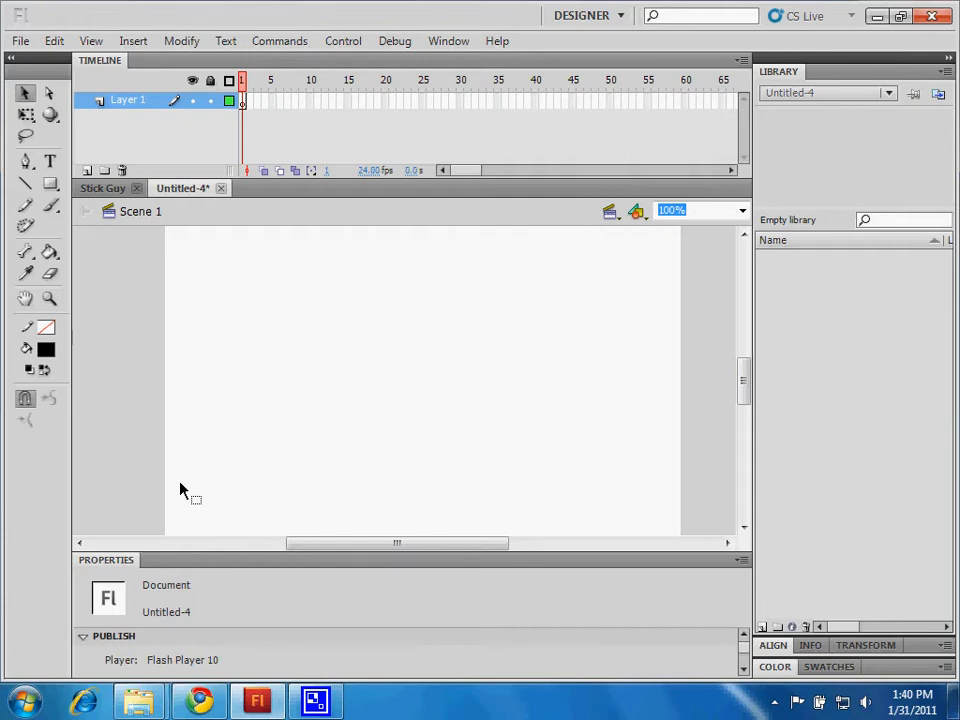
left_click(743, 211)
left_click(683, 275)
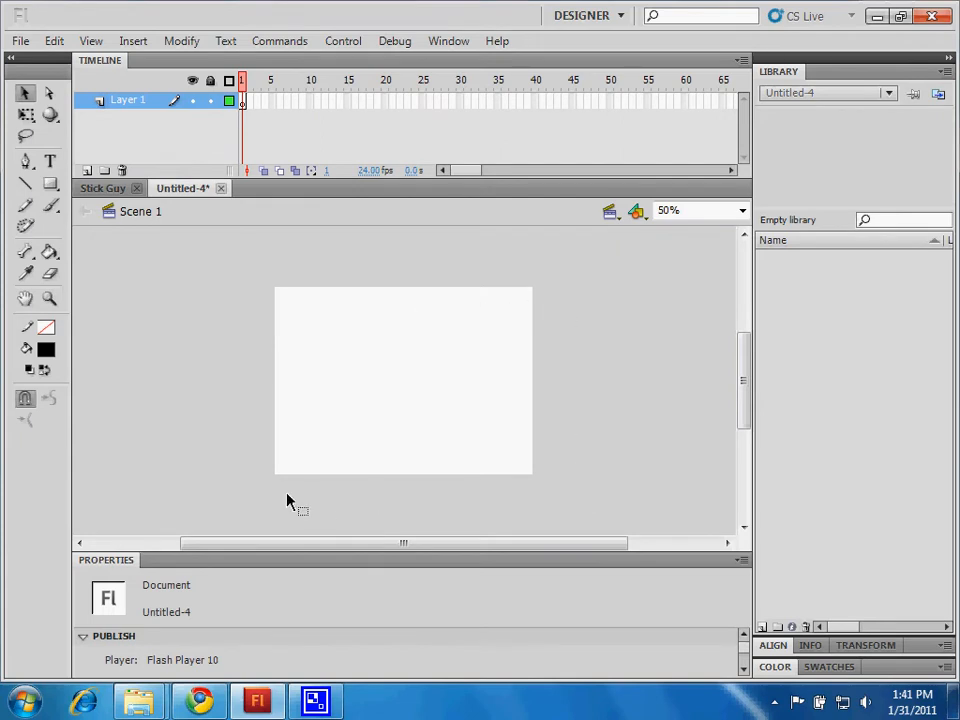
right_click(366, 393)
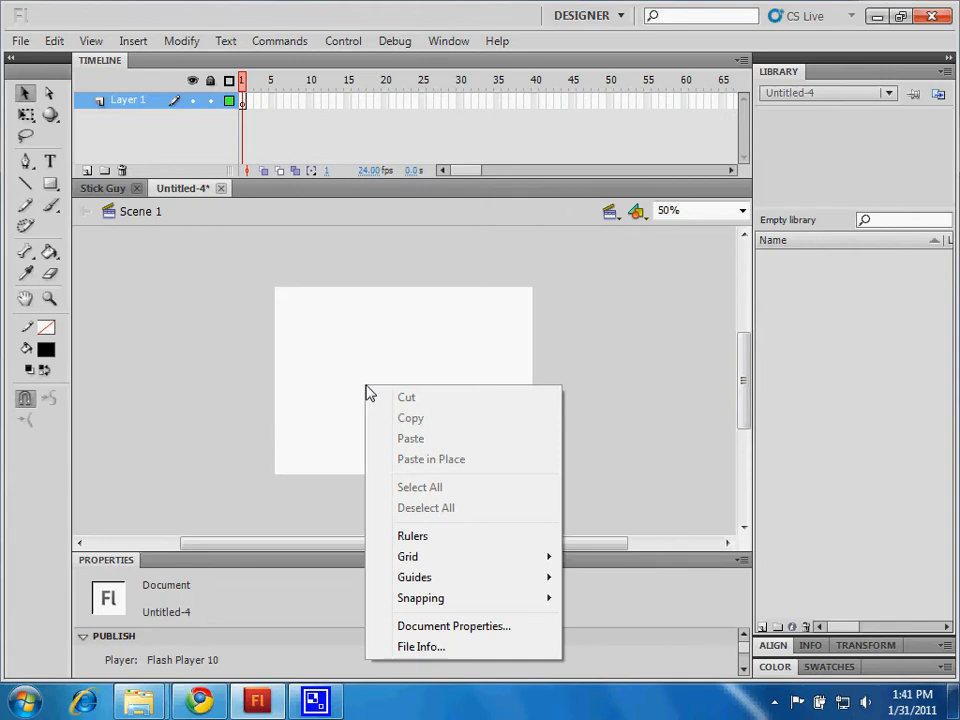
left_click(354, 392)
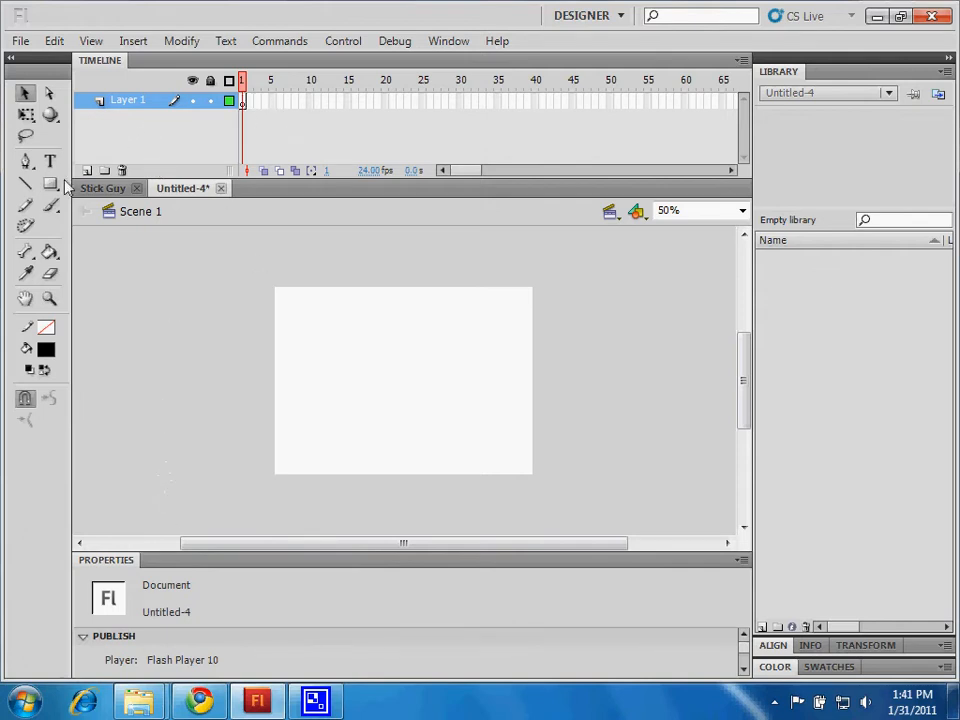
left_click(26, 94)
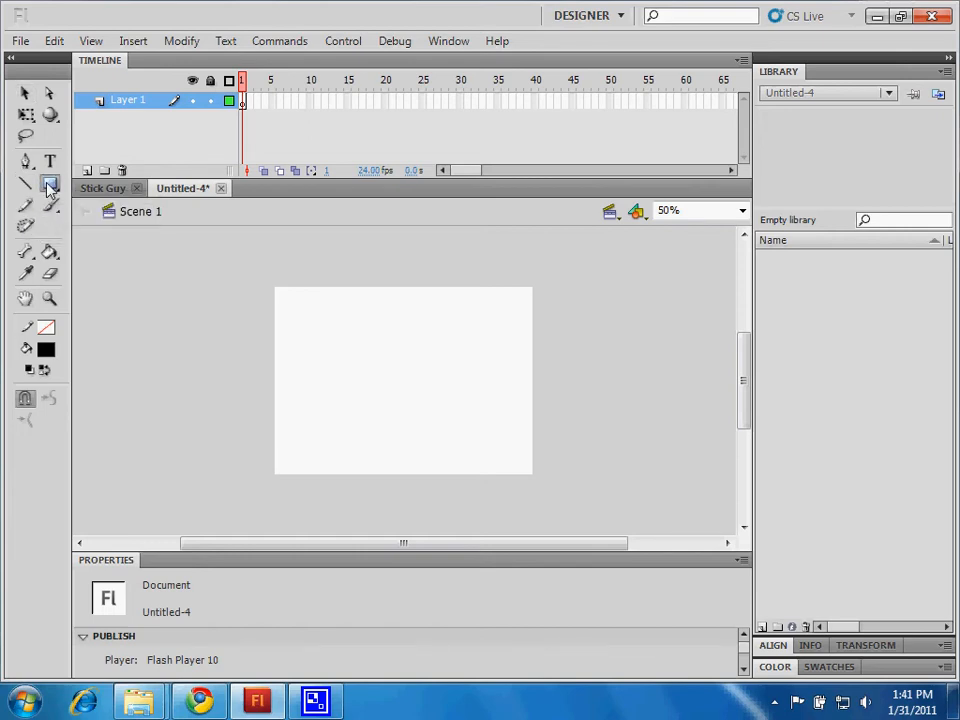
Step: Activate the Oval Tool from the group of shape tools
left_click(49, 187)
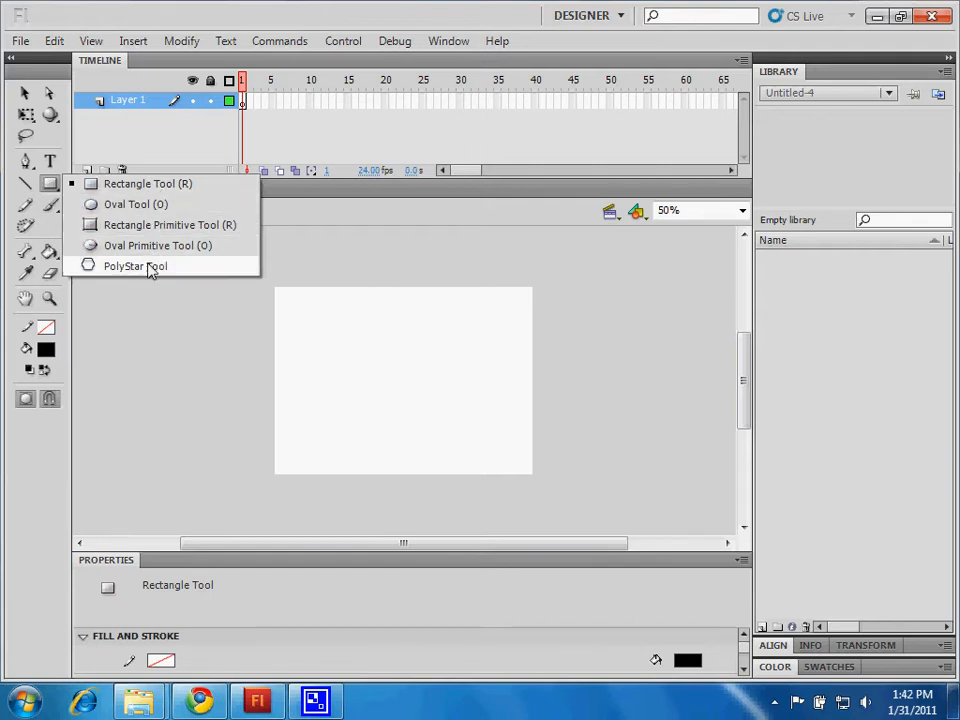
left_click(128, 207)
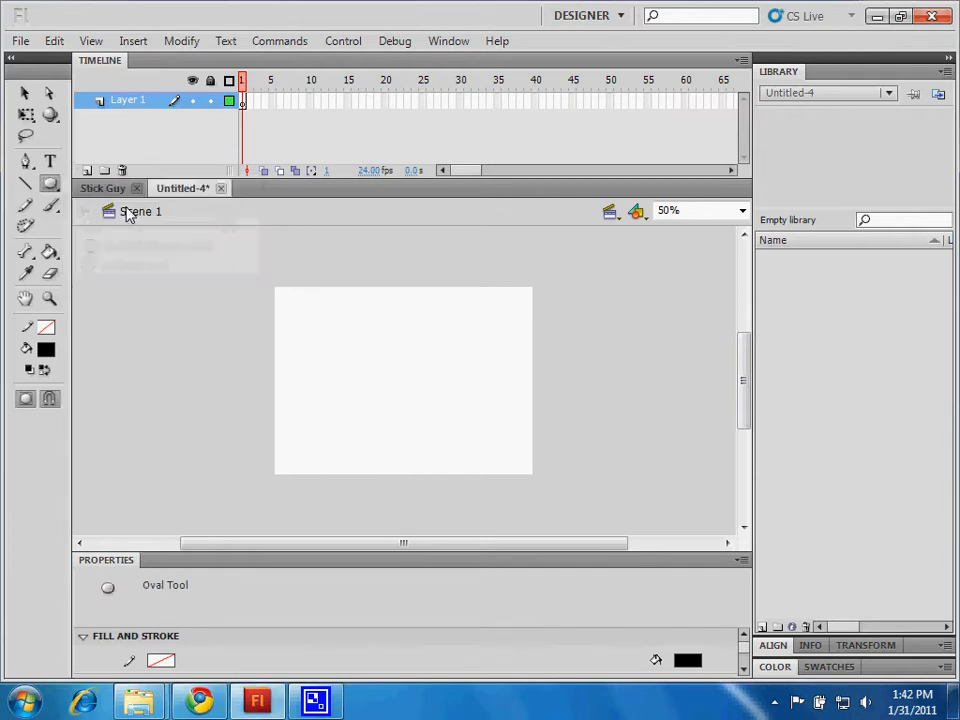
left_click(52, 184)
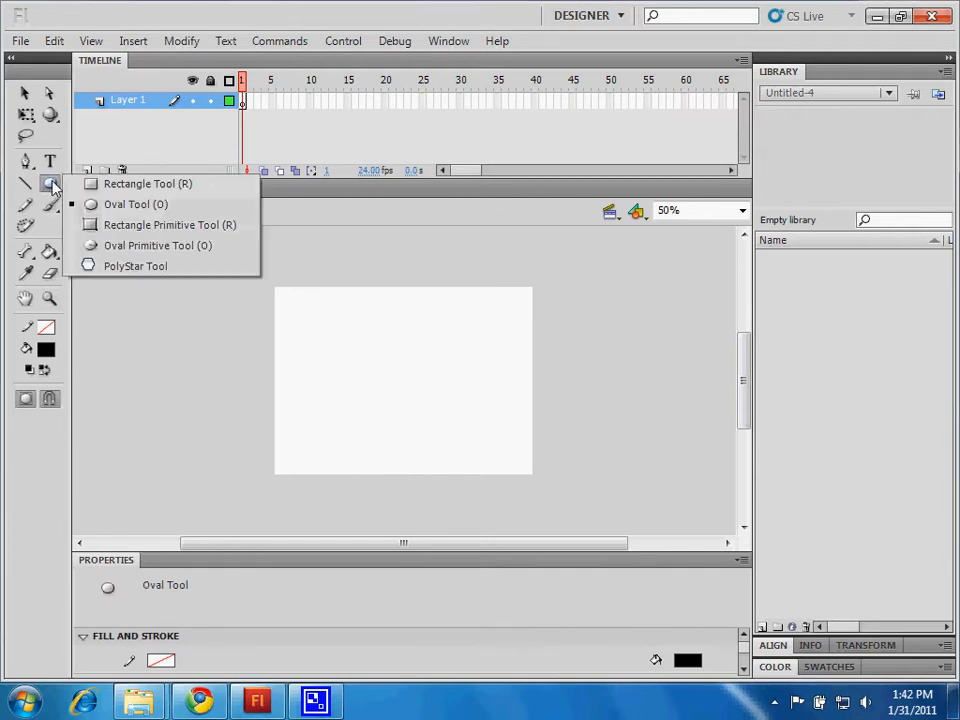
left_click(128, 207)
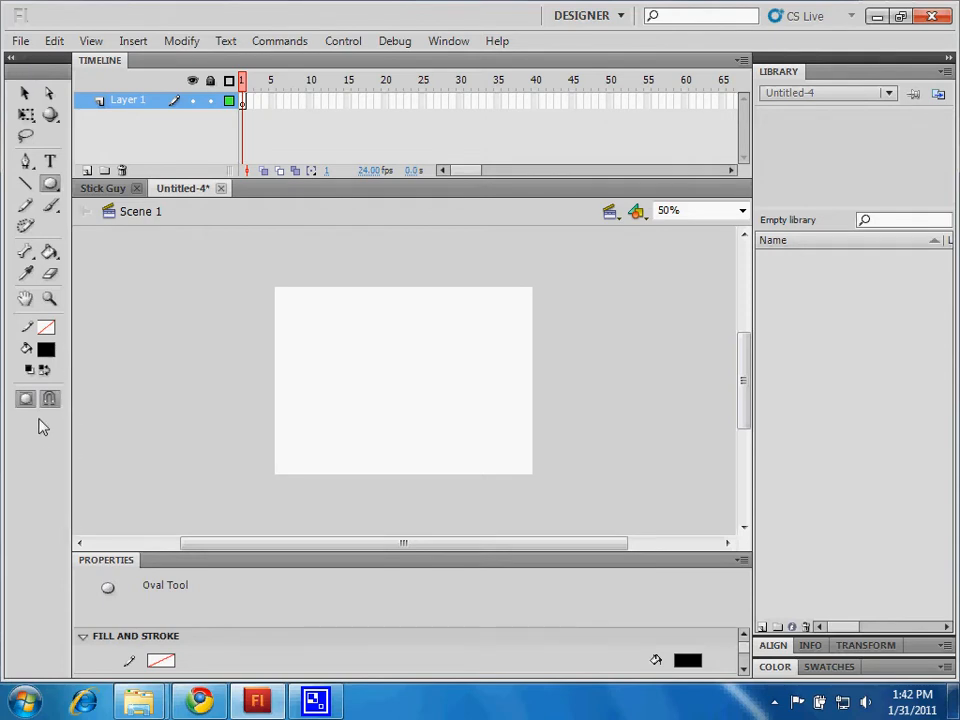
Step: Set the Oval Tool's fill color to dark teal
left_click(50, 185)
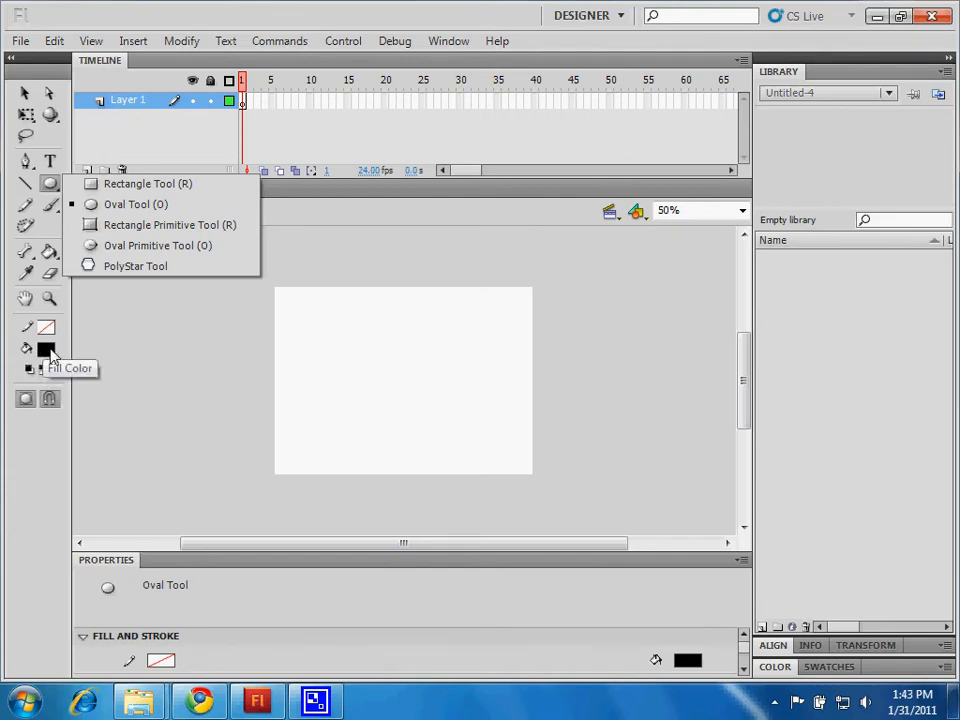
left_click(47, 352)
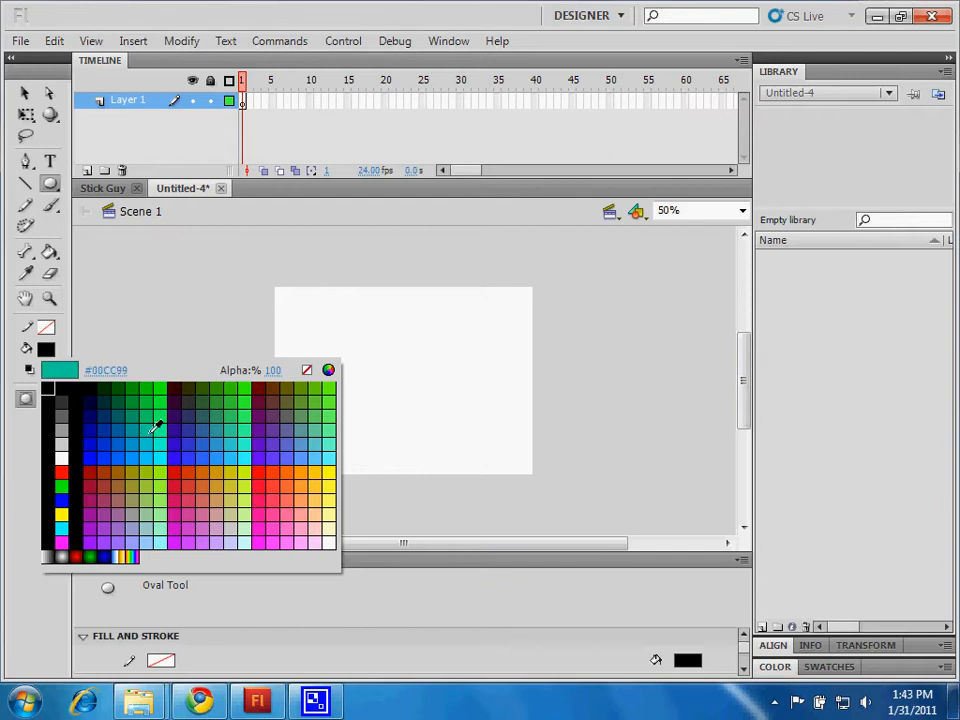
left_click(120, 411)
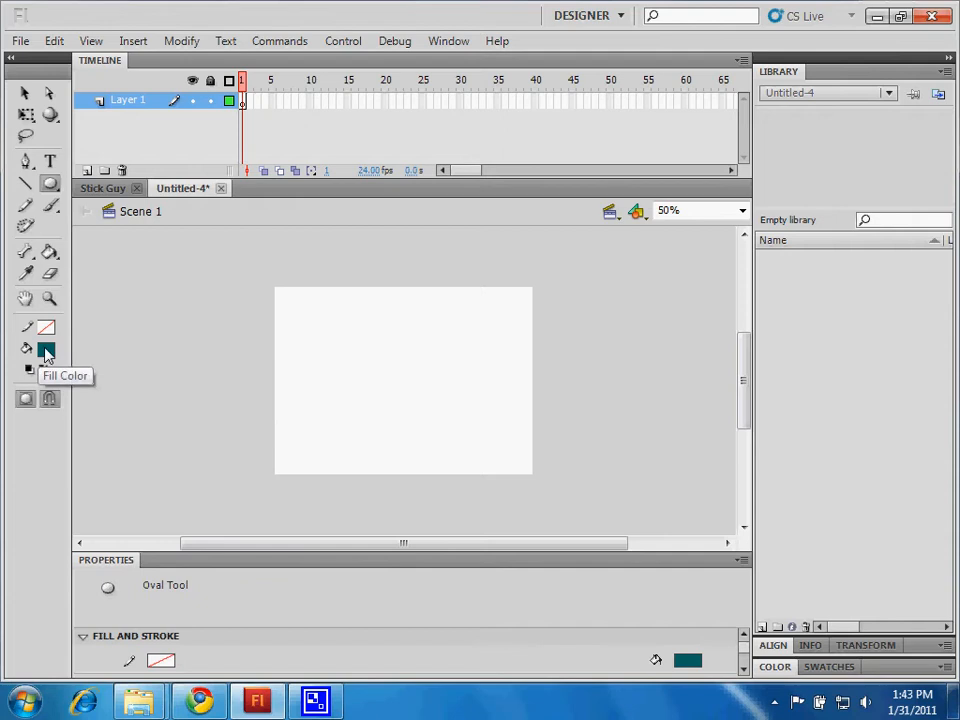
Step: Set the Oval Tool's fill color to bright blue and turn off Object Drawing mode
left_click(46, 350)
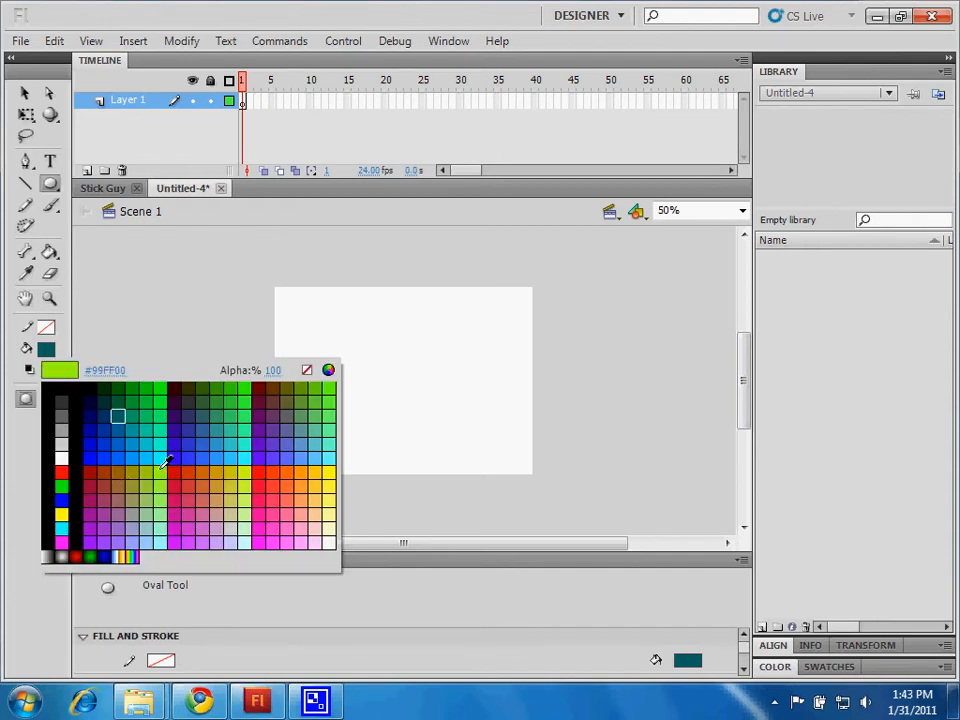
left_click(155, 455)
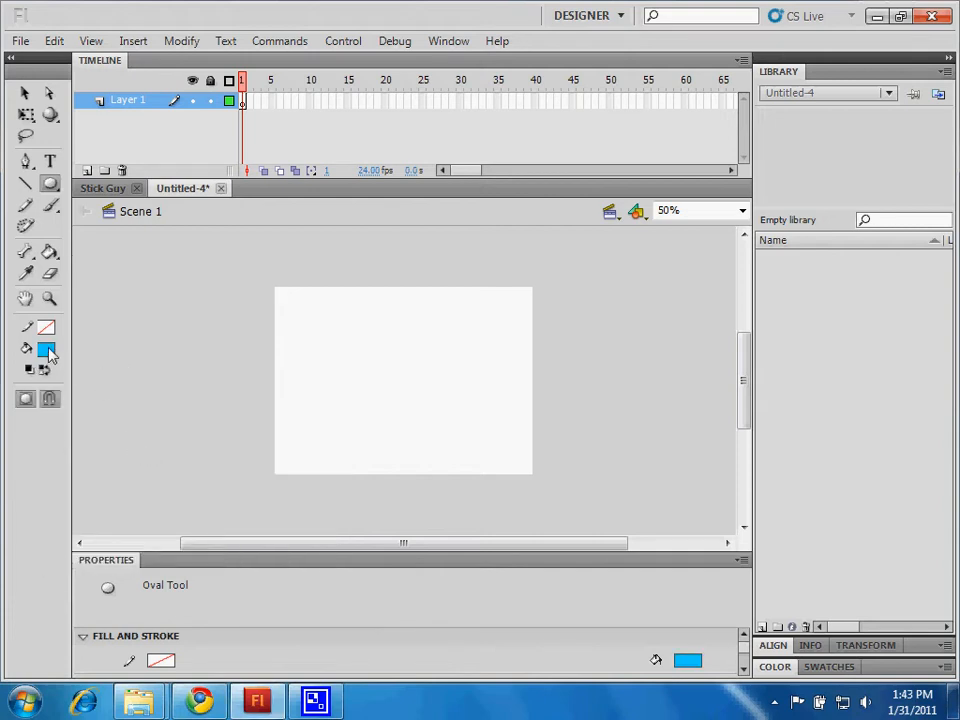
left_click(25, 400)
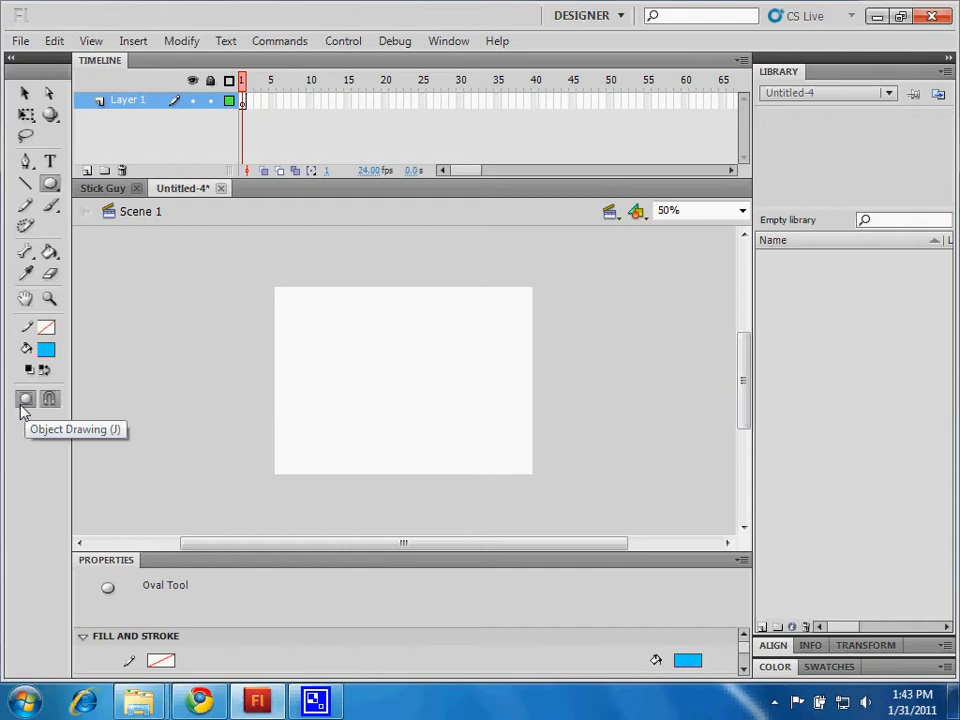
left_click(25, 400)
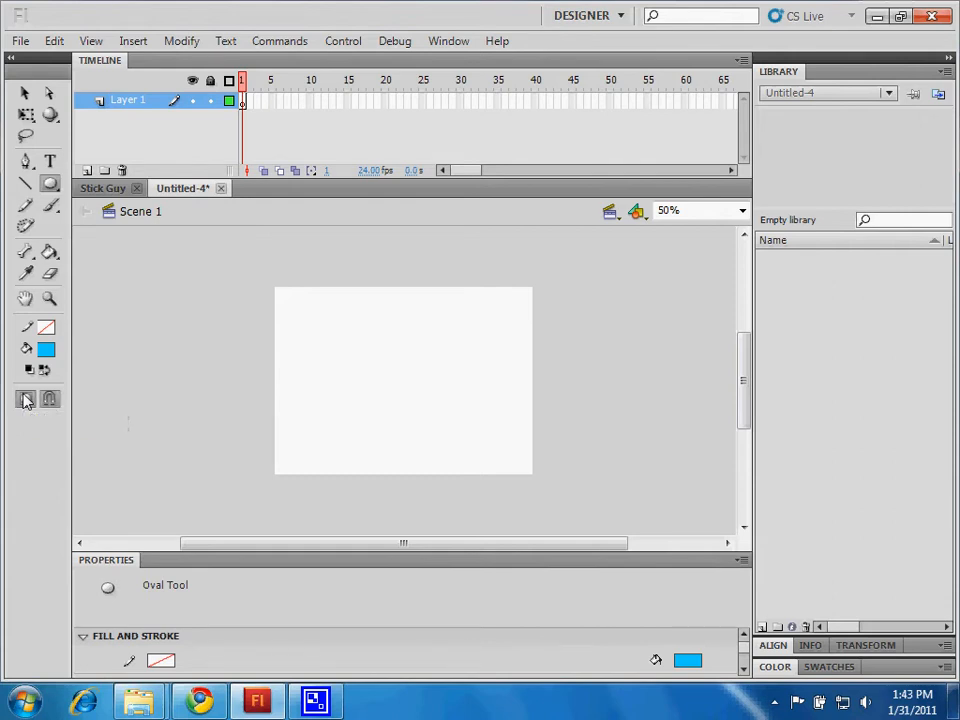
left_click(26, 399)
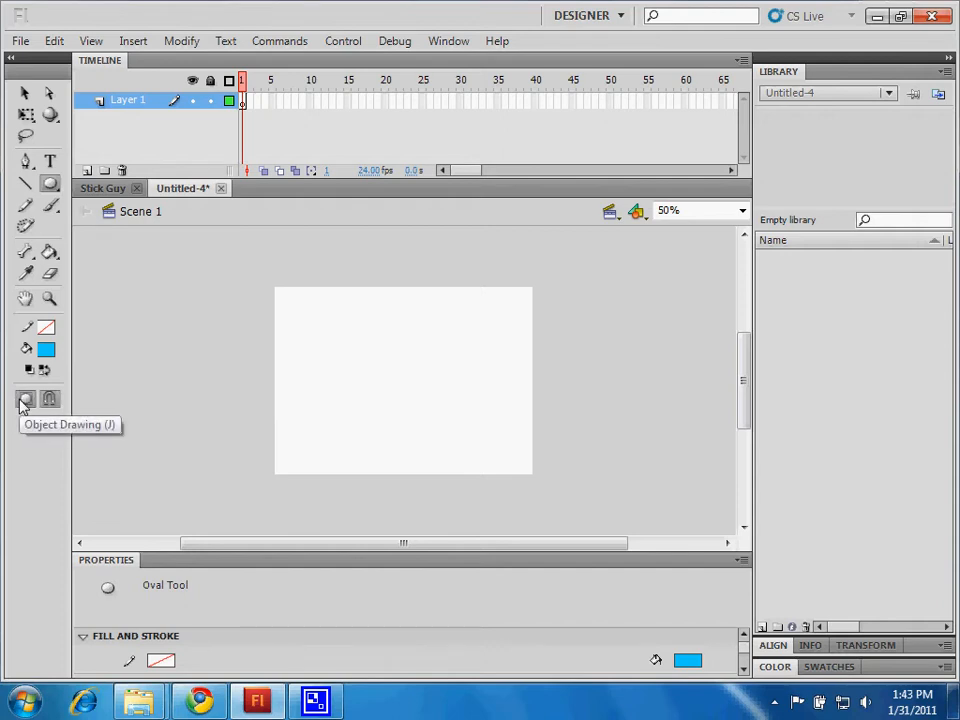
left_click(25, 400)
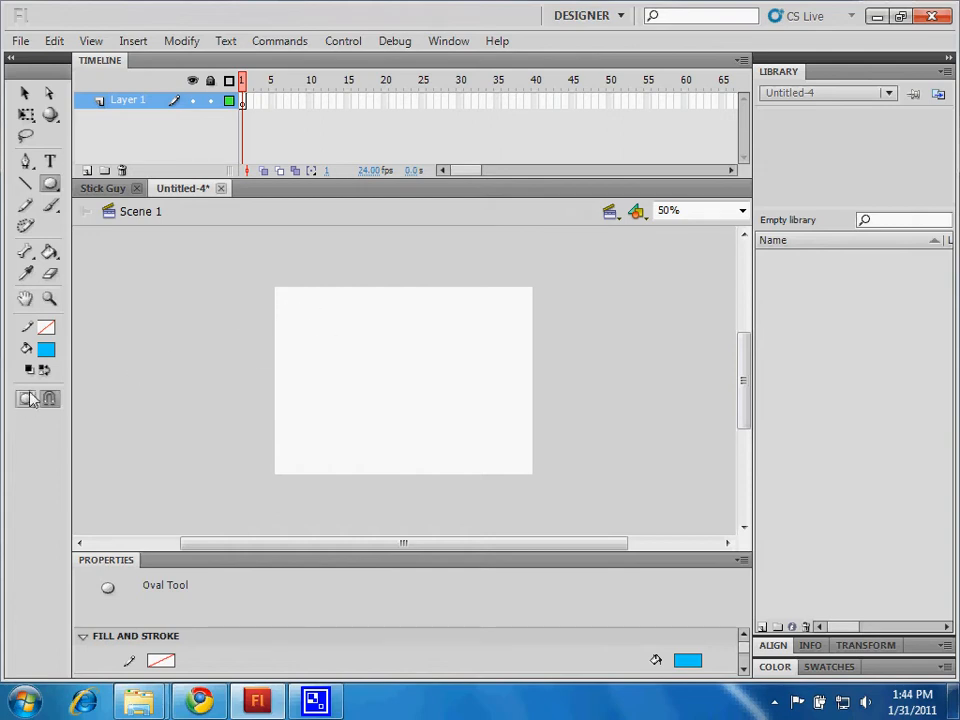
left_click(29, 399)
Step: Draw a blue circle at about X 40, Y 44 on the stage and fit the stage in the window
left_click_drag(294, 308, 344, 333)
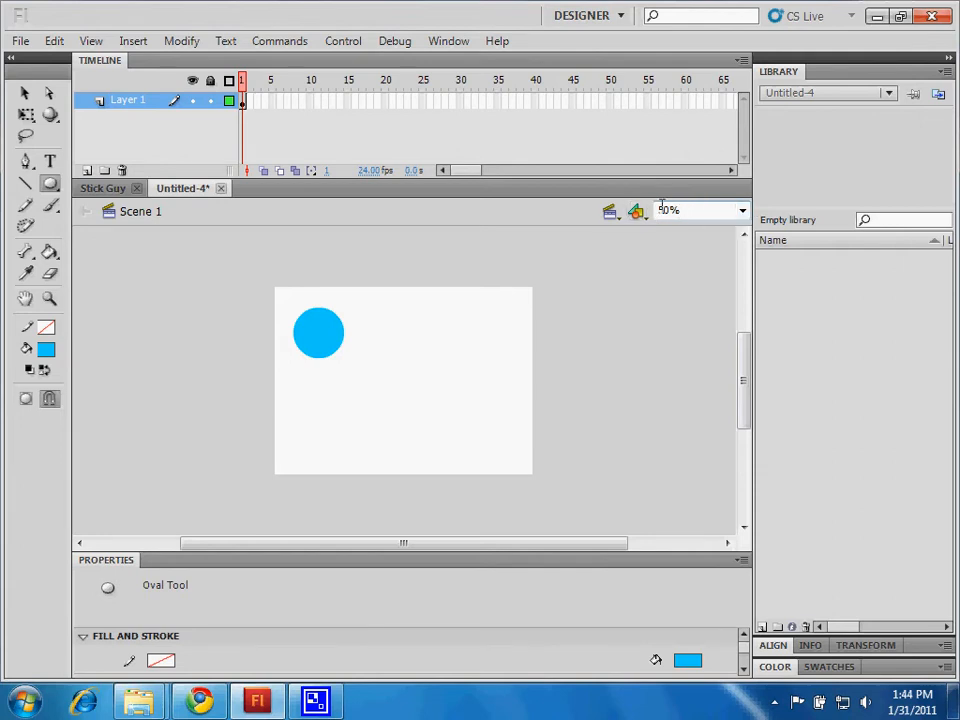
left_click(743, 212)
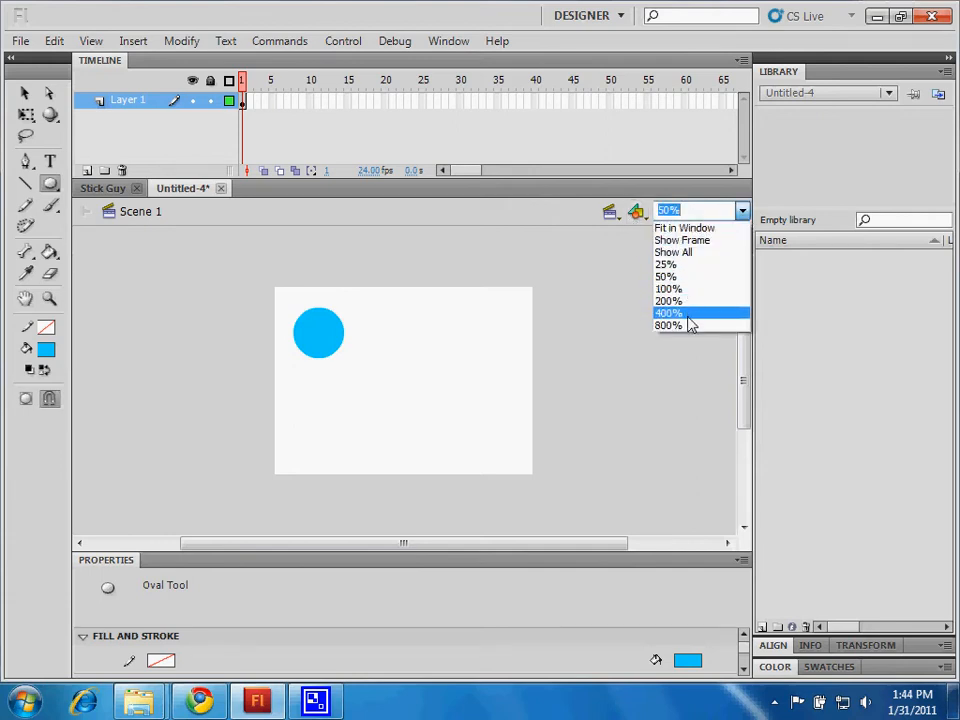
left_click(697, 229)
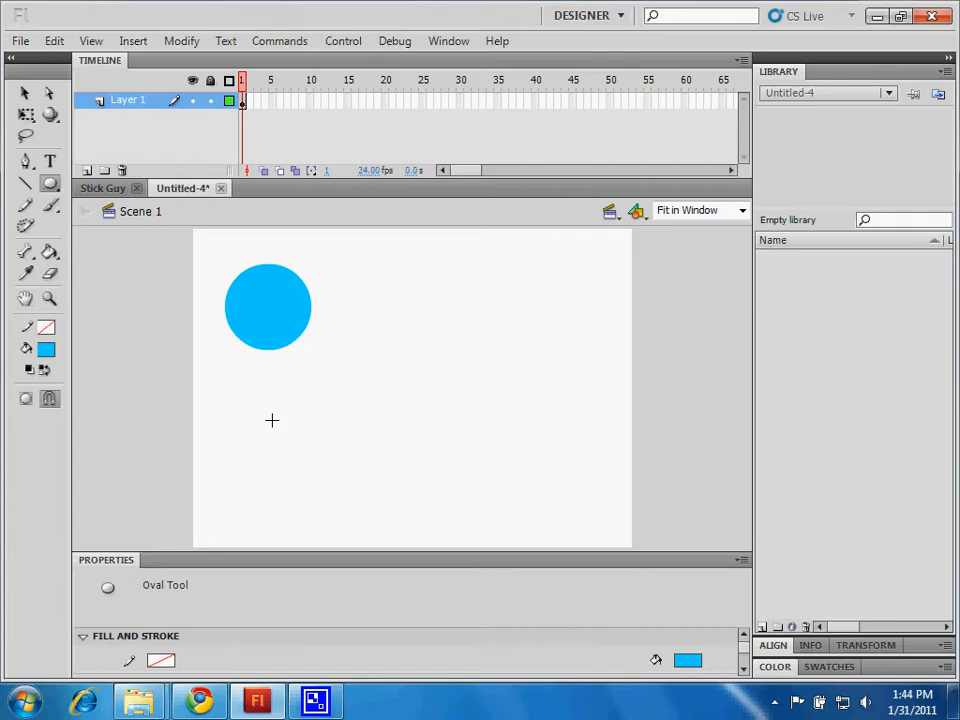
Step: Try moving the blue circle horizontally toward the middle of the stage with the Selection Tool and undo the move
left_click(24, 93)
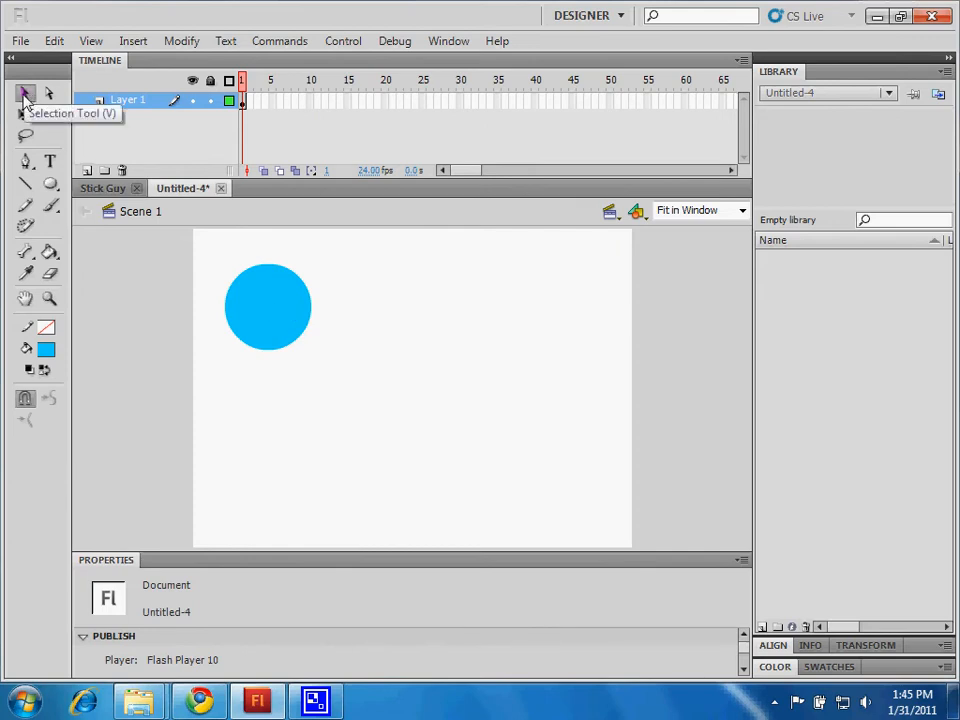
left_click(280, 318)
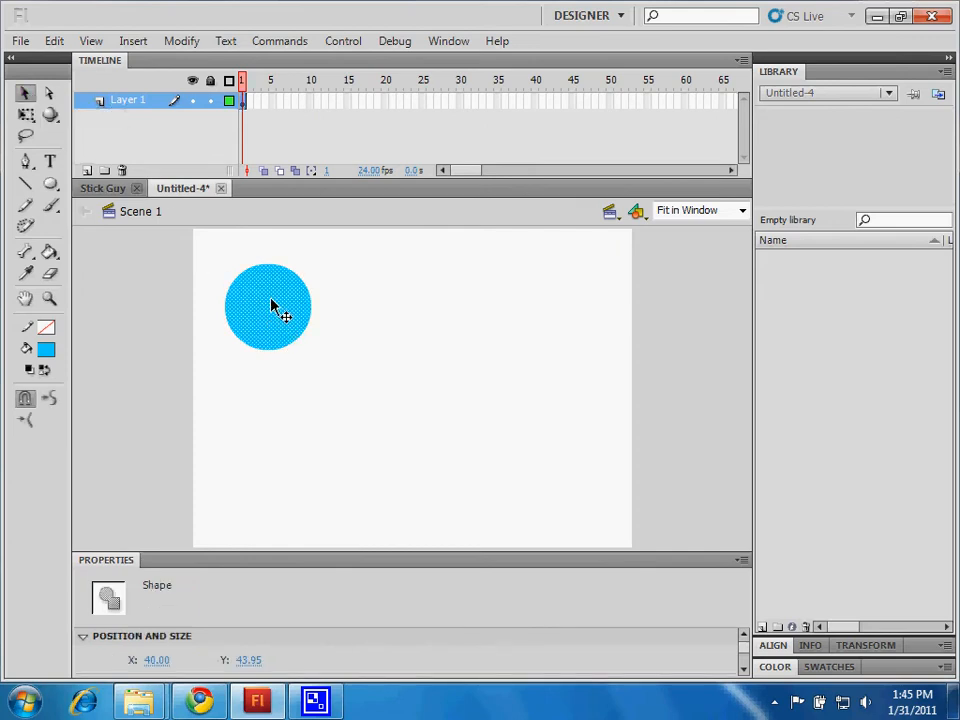
left_click_drag(272, 311, 381, 315)
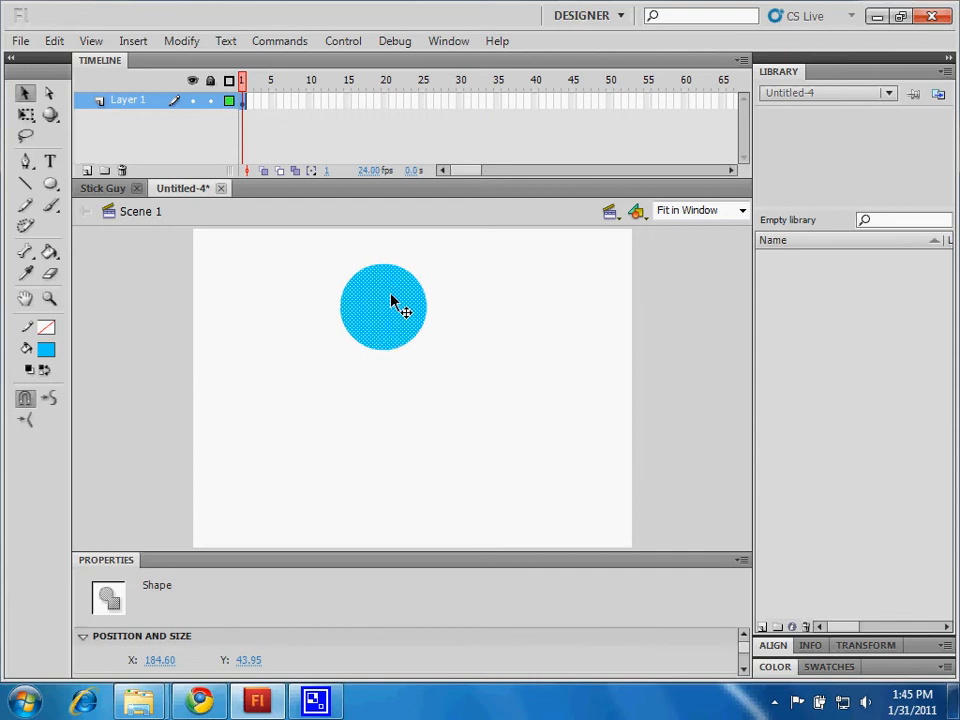
key("ctrl+z")
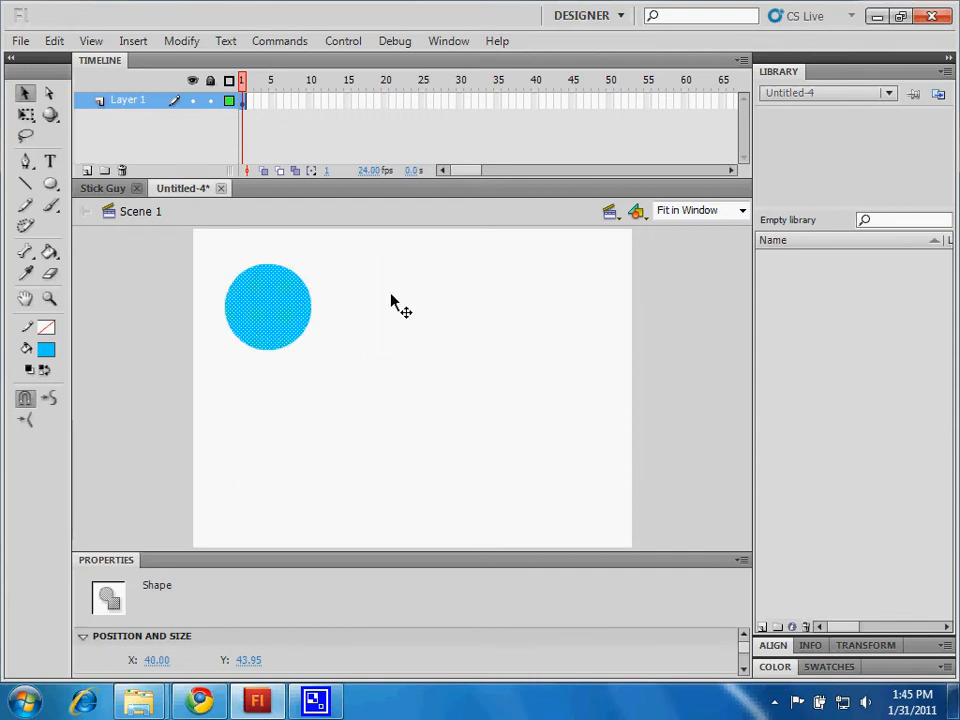
Step: Select the blue circle on the stage and delete it
left_click(391, 303)
left_click(274, 314)
key("Delete")
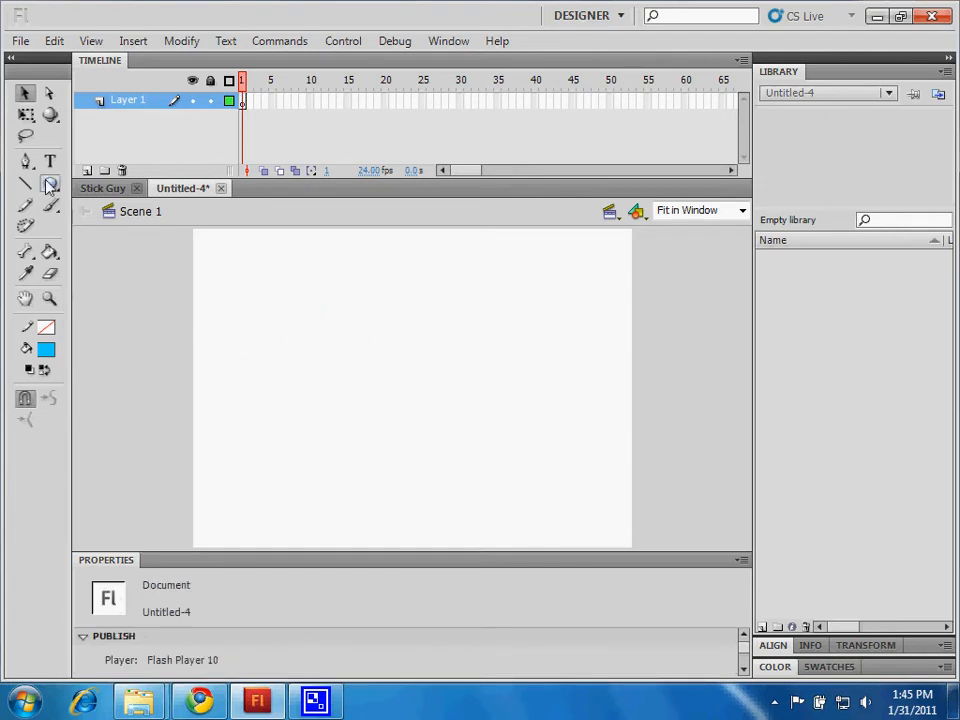
Step: Draw a blue circle with the Oval Tool in Object Drawing mode at about X 27, Y 26 on the stage
left_click(49, 183)
left_click(26, 398)
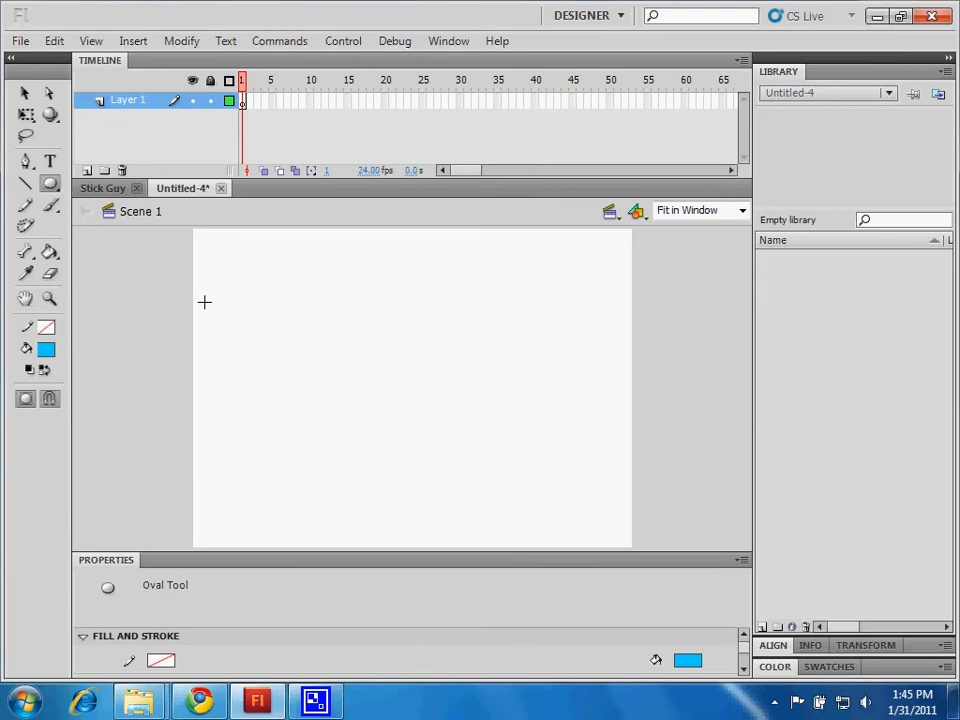
mouse_move(214, 250)
left_mouse_down()
mouse_move(342, 372)
mouse_move(326, 339)
mouse_move(298, 329)
left_mouse_up()
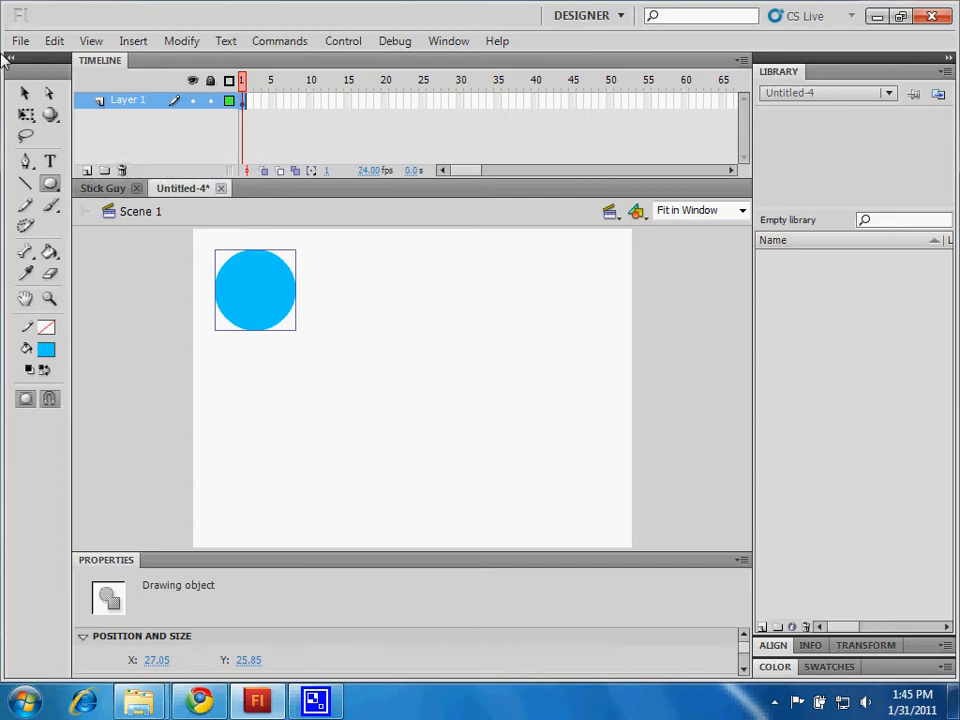
Step: Examine the Oval Tool's Object Drawing option and compare it with the options offered by the Selection Tool
left_click(24, 93)
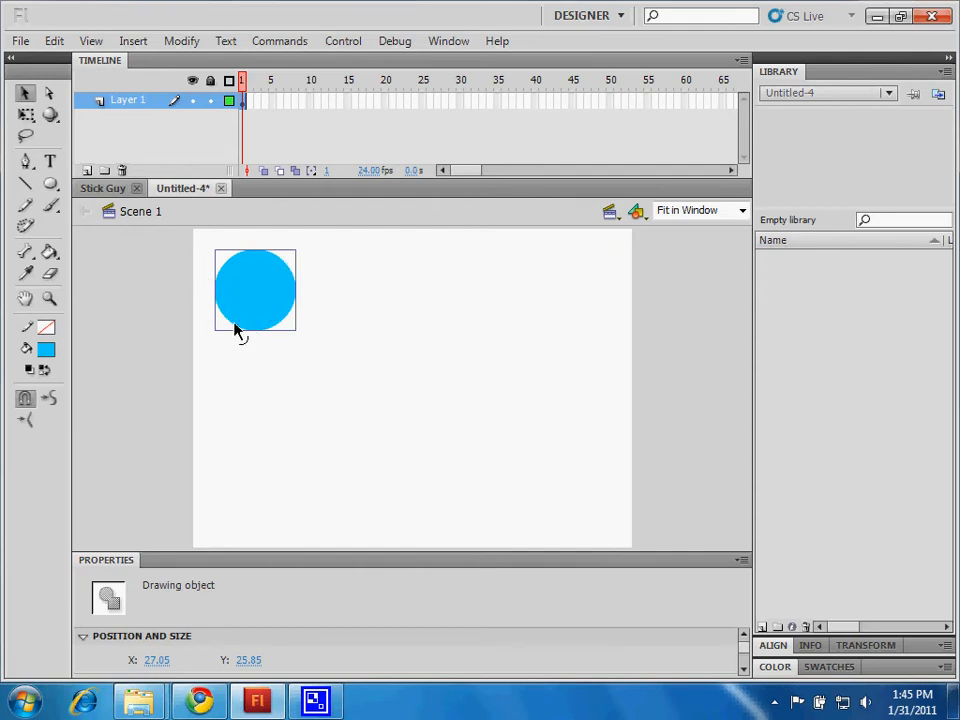
left_click(24, 94)
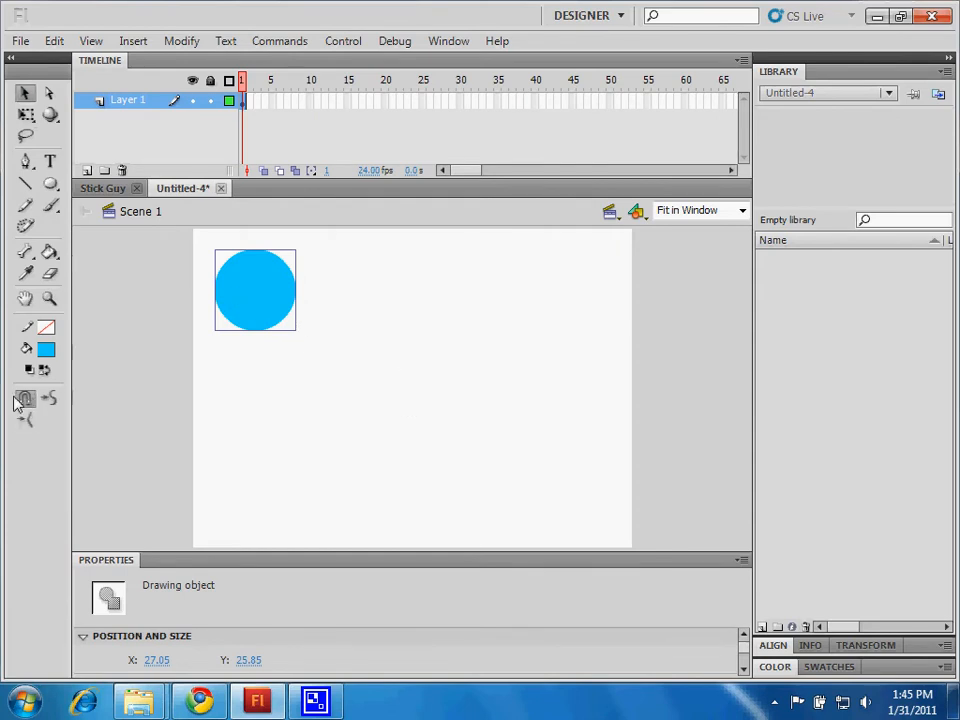
left_click(50, 183)
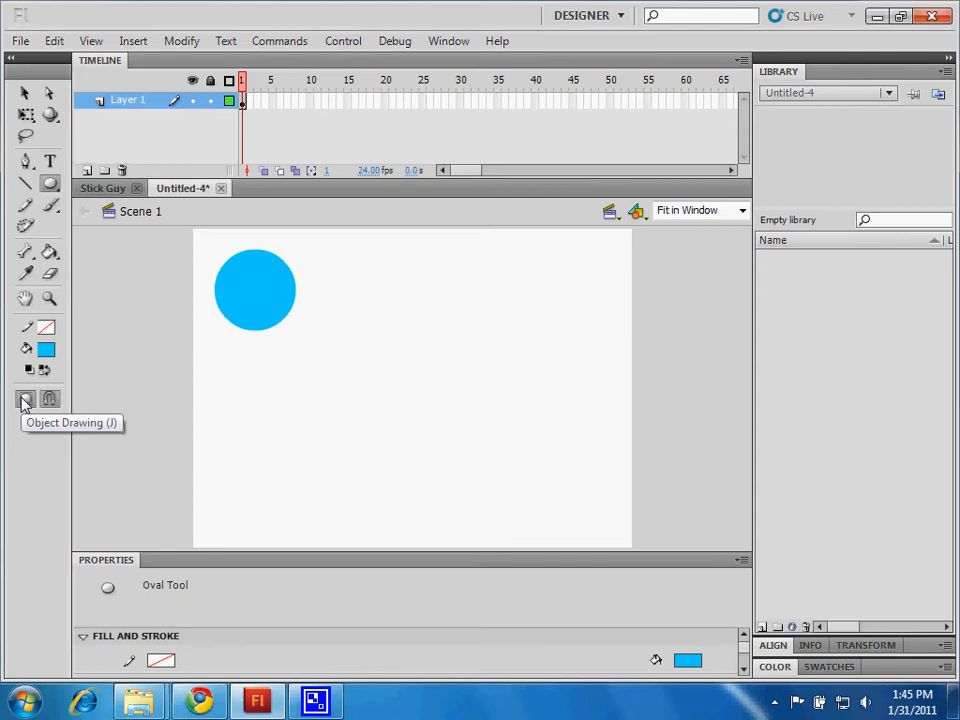
left_click(25, 401)
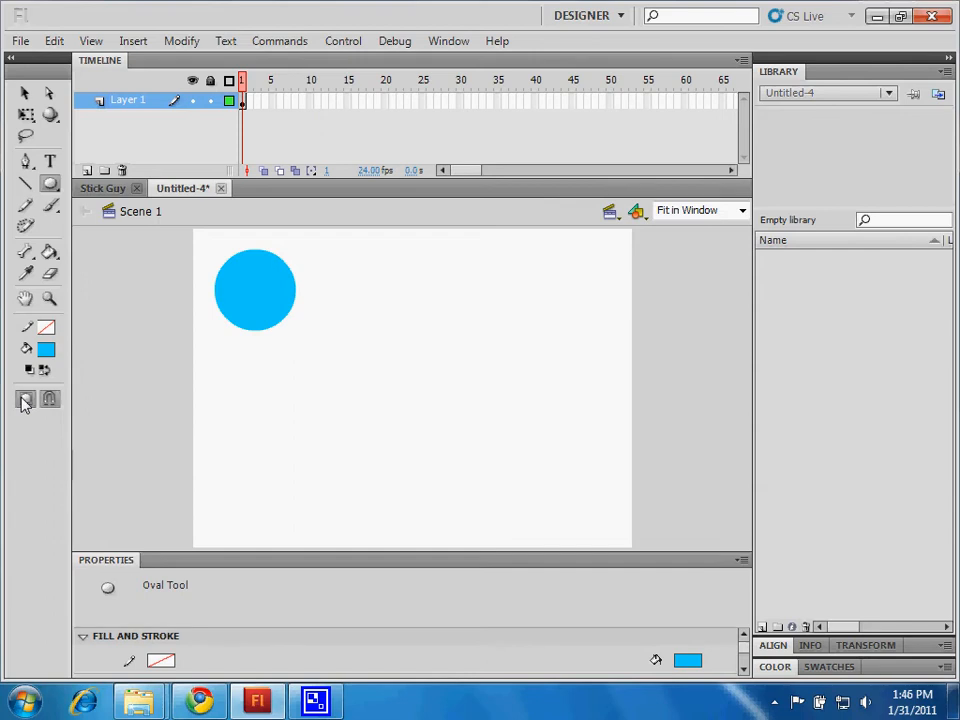
left_click(25, 400)
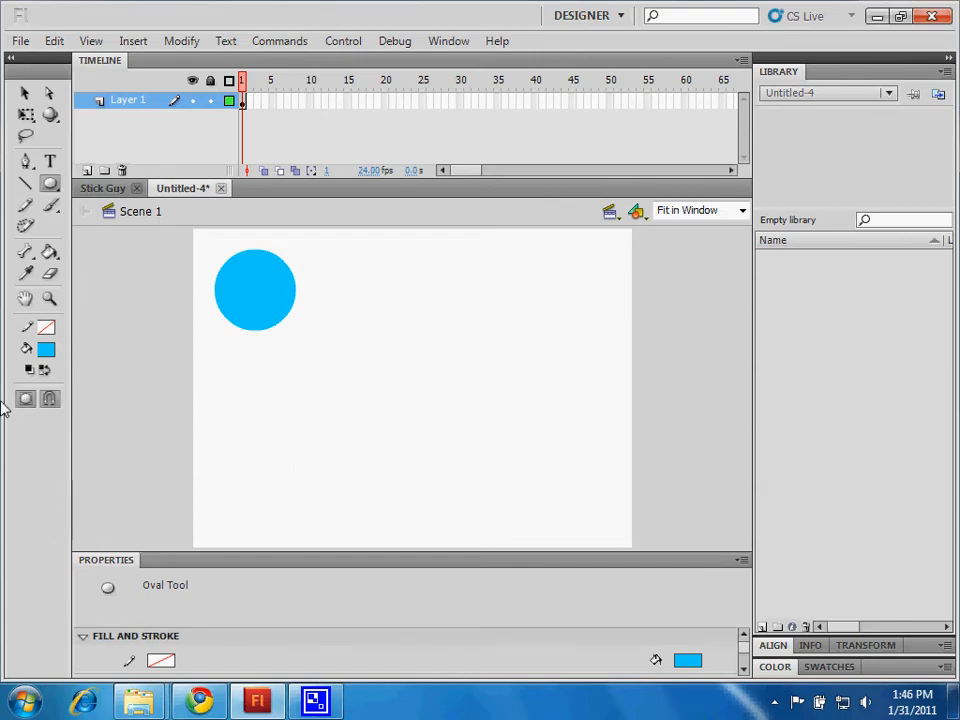
left_click(51, 185)
left_click(53, 188)
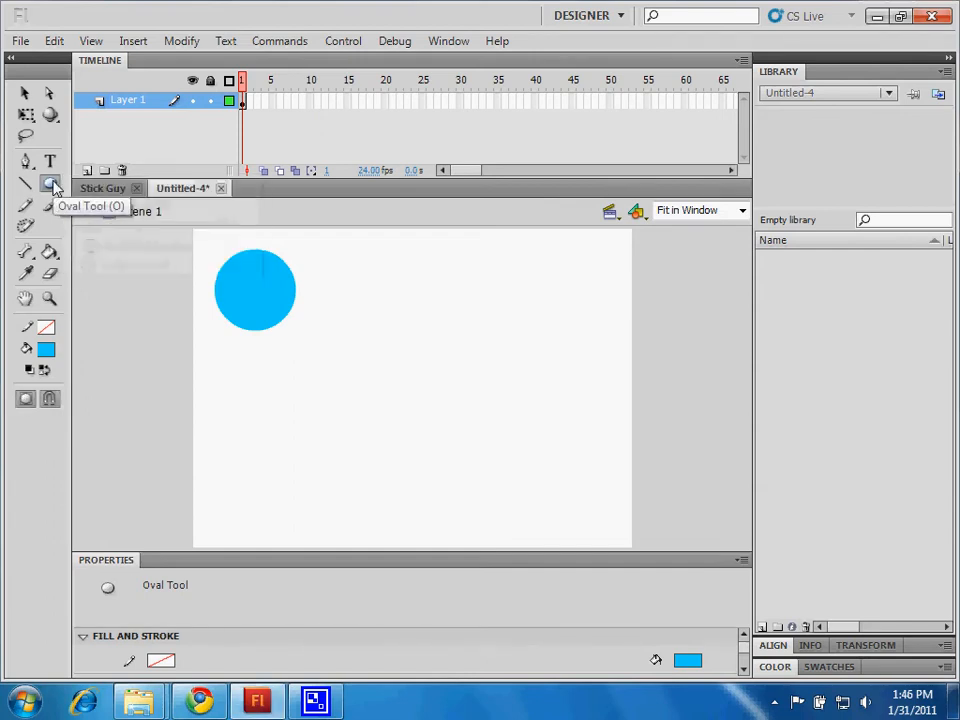
left_click(24, 402)
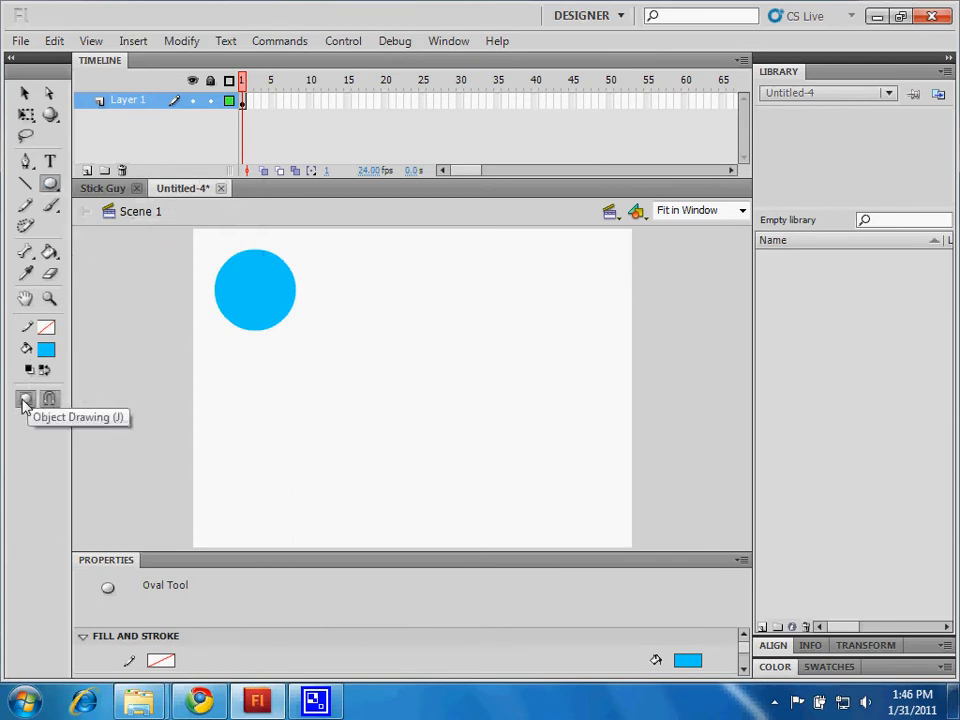
Step: Move the circle drawing object toward the stage's upper-left corner, to about X 12, Y 1
left_click(26, 93)
mouse_move(242, 308)
left_mouse_down()
mouse_move(467, 334)
mouse_move(476, 321)
mouse_move(432, 308)
mouse_move(414, 379)
mouse_move(362, 386)
mouse_move(435, 321)
mouse_move(353, 337)
mouse_move(388, 375)
mouse_move(306, 339)
mouse_move(225, 390)
mouse_move(278, 362)
mouse_move(317, 396)
mouse_move(315, 365)
mouse_move(352, 414)
mouse_move(372, 356)
mouse_move(330, 381)
mouse_move(238, 373)
mouse_move(195, 343)
mouse_move(255, 330)
mouse_move(183, 308)
mouse_move(354, 306)
mouse_move(324, 259)
mouse_move(220, 287)
mouse_move(227, 279)
mouse_move(253, 358)
mouse_move(312, 381)
mouse_move(225, 379)
mouse_move(350, 352)
mouse_move(319, 273)
mouse_move(231, 327)
mouse_move(226, 287)
mouse_move(221, 379)
mouse_move(222, 284)
mouse_move(234, 295)
left_mouse_up()
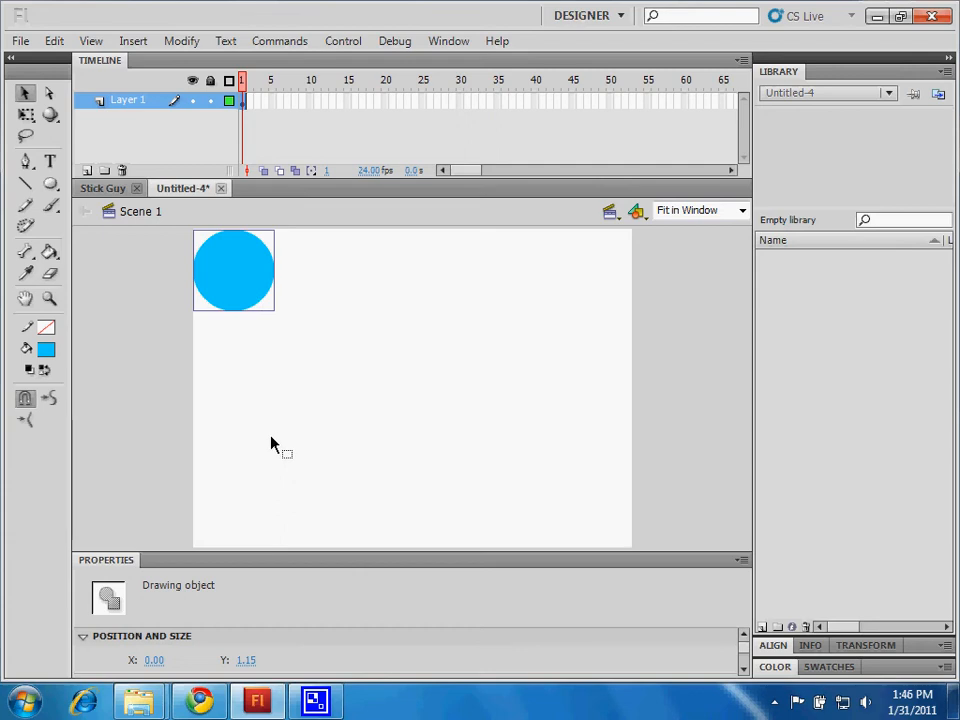
mouse_move(229, 297)
left_mouse_down()
mouse_move(350, 338)
mouse_move(238, 296)
left_mouse_up()
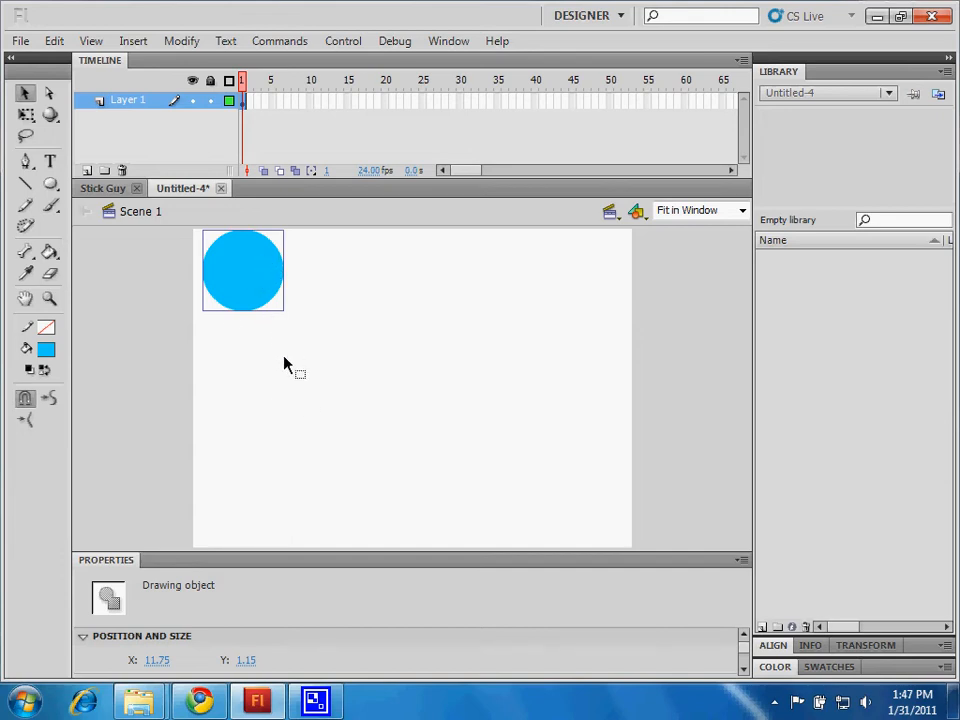
Step: Rename Layer 1 to "Circle"
double_click(125, 105)
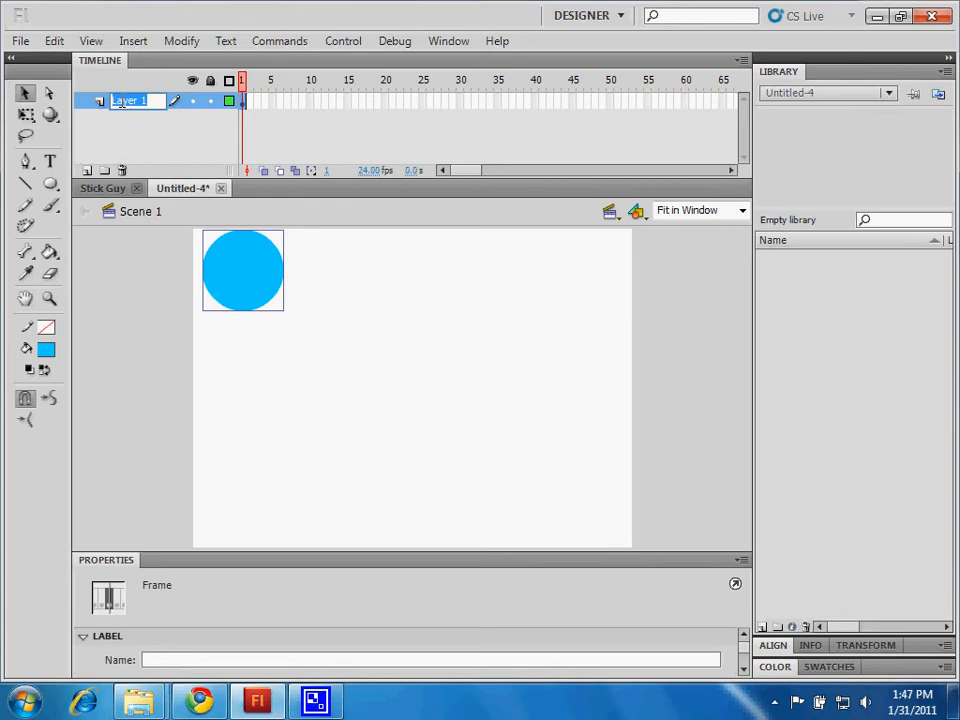
type("Circle")
key("Return")
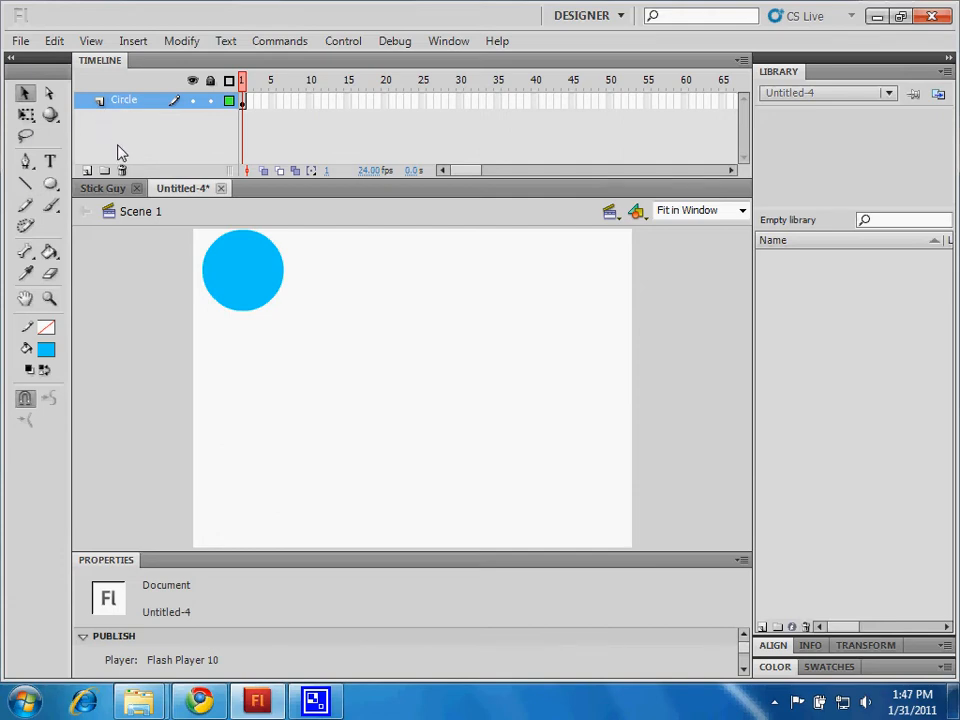
Step: Undock the Timeline, resize it to a short, wider floating panel showing over 20 frames, and place it over the middle of the stage
left_click_drag(93, 62, 381, 281)
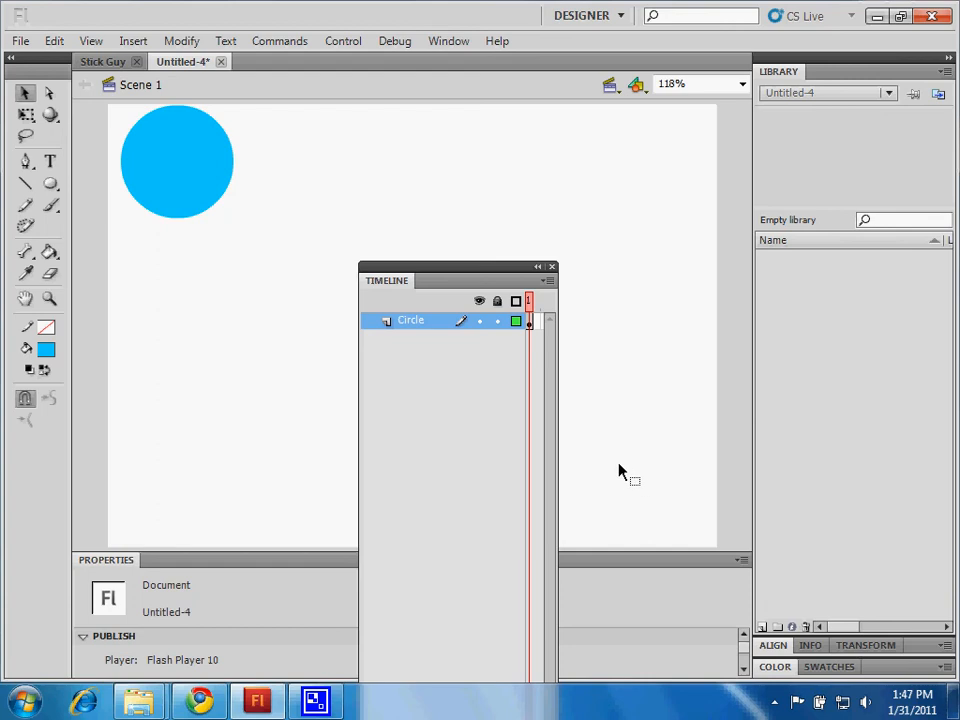
left_click_drag(556, 433, 706, 425)
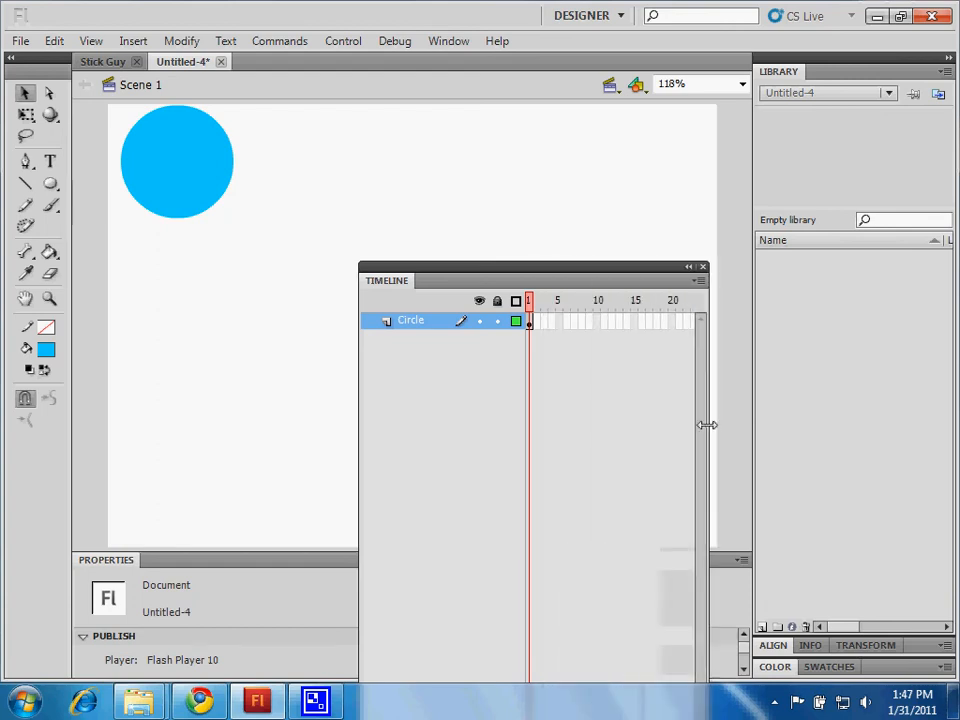
left_click_drag(484, 283, 367, 17)
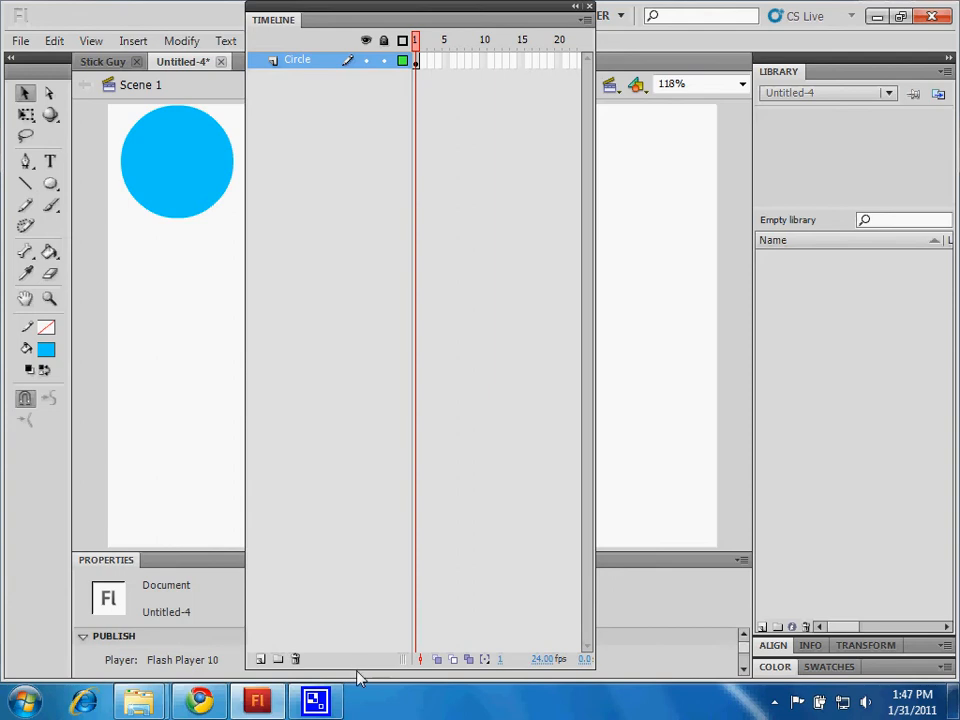
left_click_drag(357, 667, 362, 139)
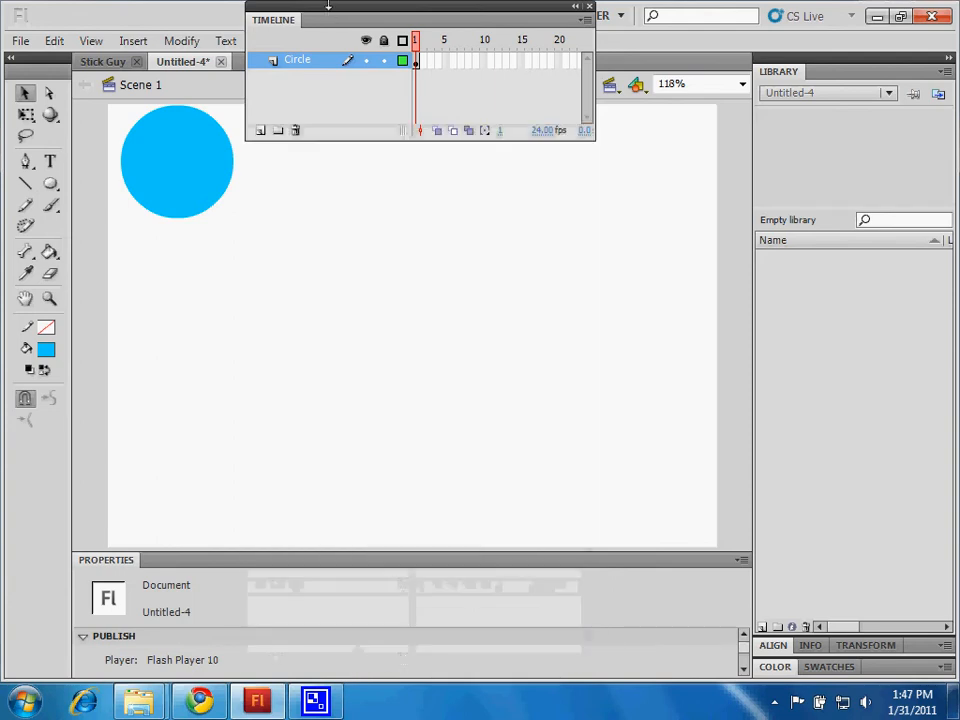
left_click_drag(332, 19, 436, 287)
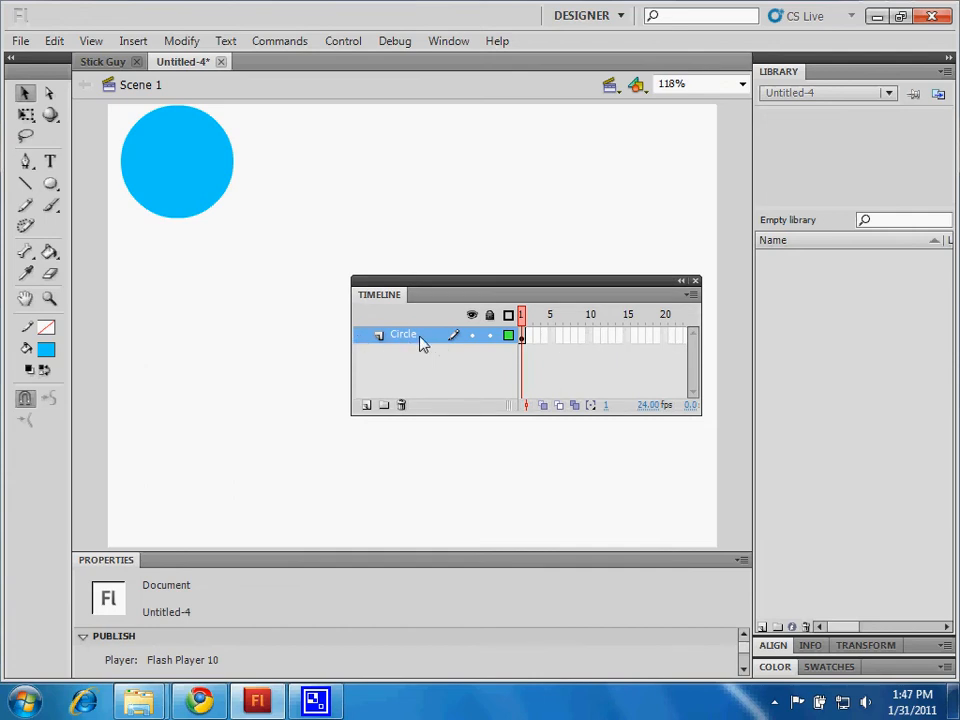
Step: Toggle the Circle layer's visibility several times and leave the layer hidden
left_click(471, 336)
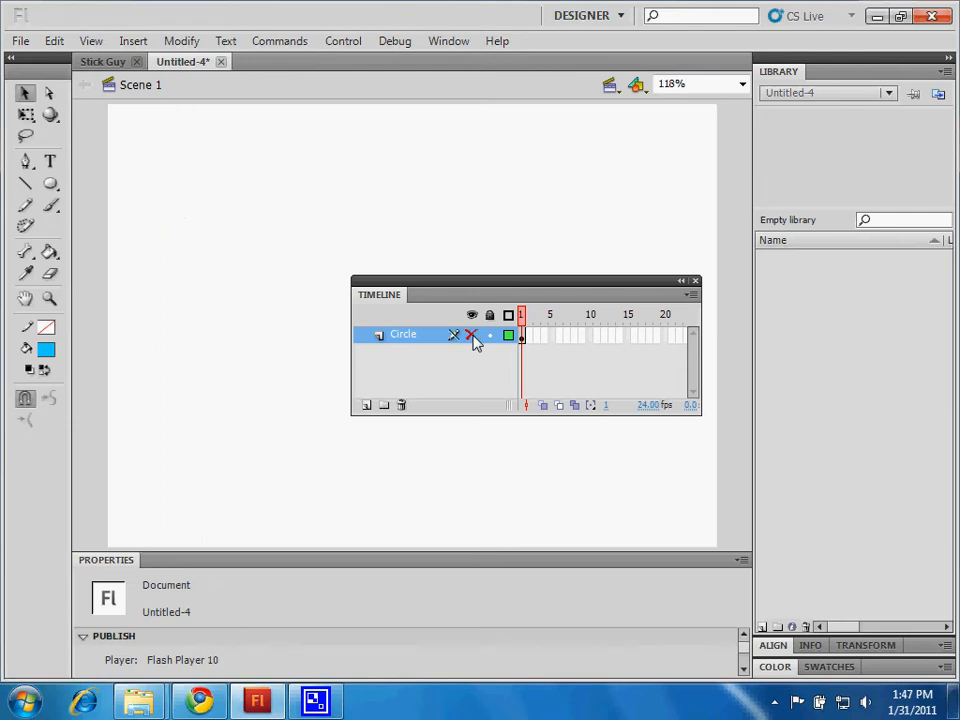
left_click(472, 336)
left_click(472, 336)
left_click(472, 336)
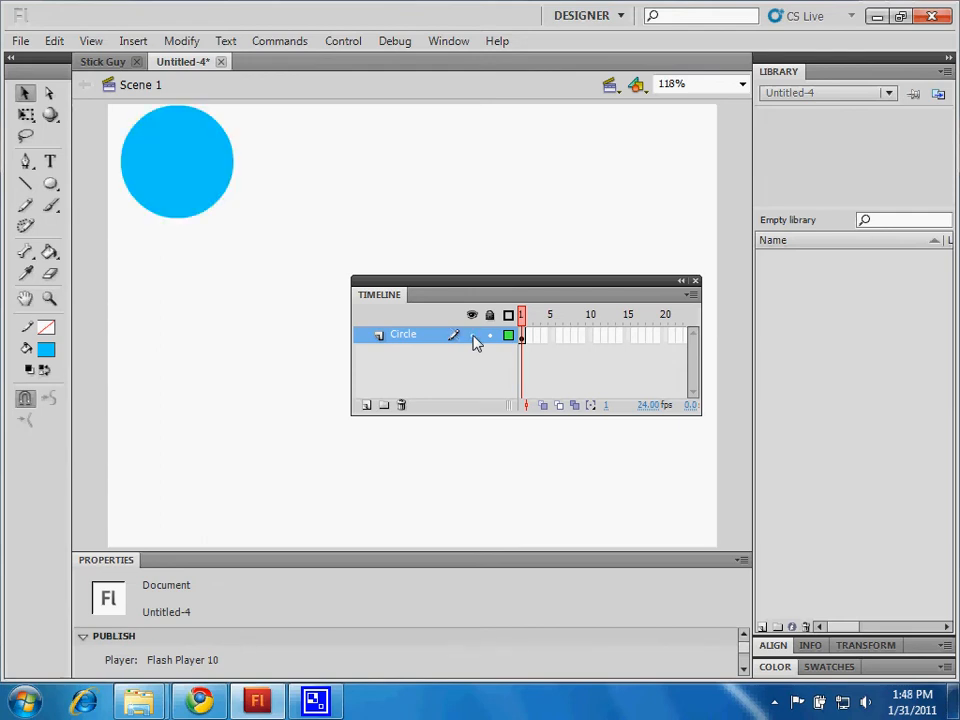
left_click(474, 336)
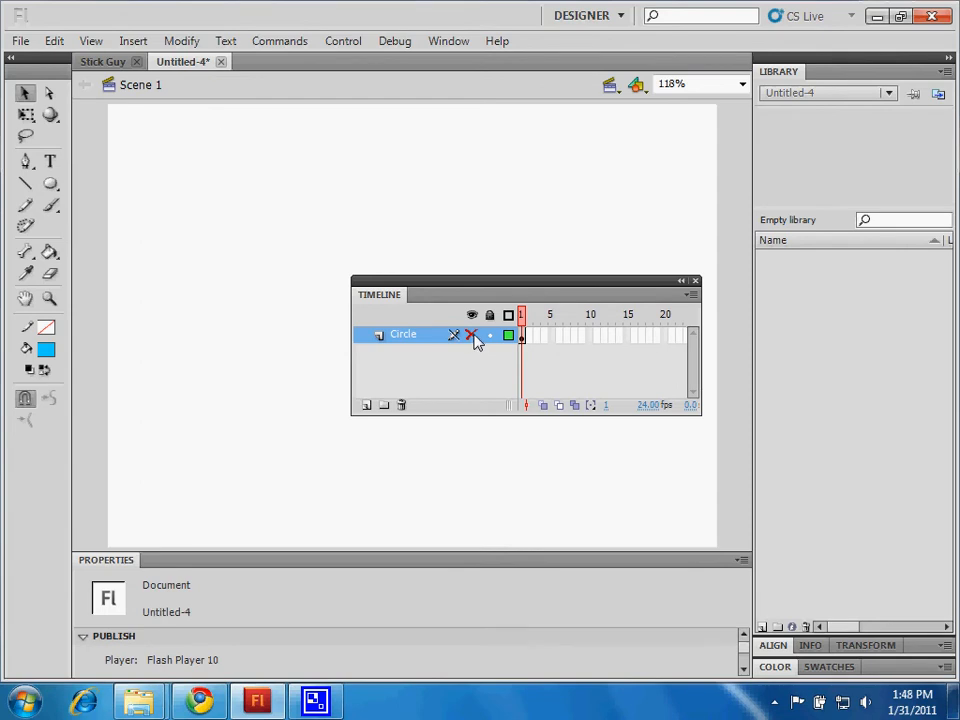
Step: Toggle the Circle layer's visibility and leave the layer shown on the stage
left_click(471, 335)
left_click(471, 335)
left_click(472, 336)
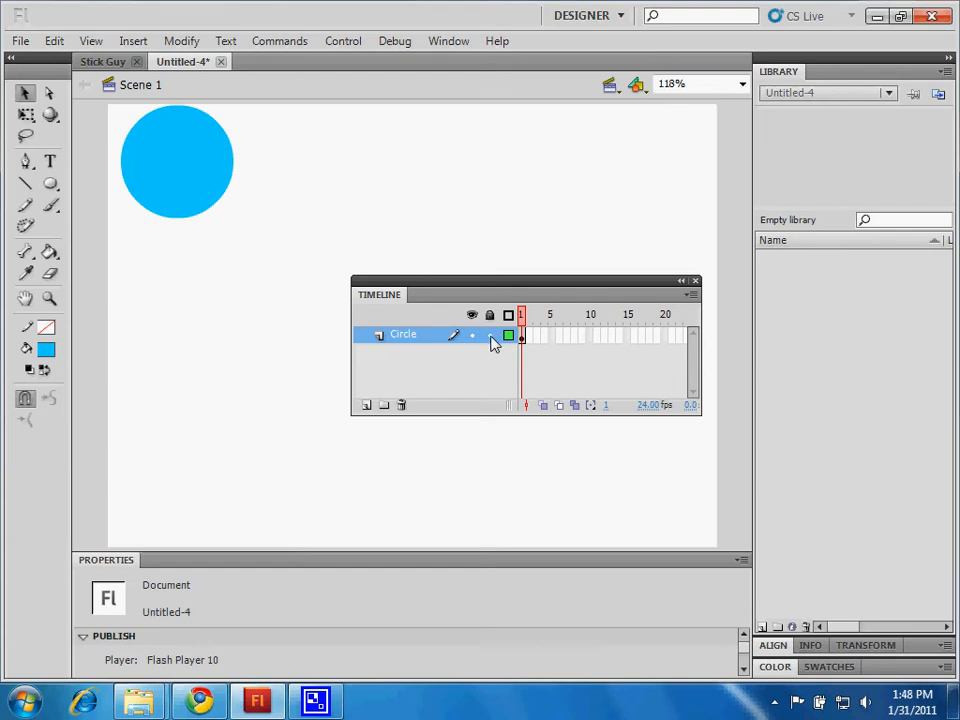
Step: Toggle the Circle layer's lock several times and leave the layer locked
left_click(490, 336)
left_click(491, 338)
left_click(490, 336)
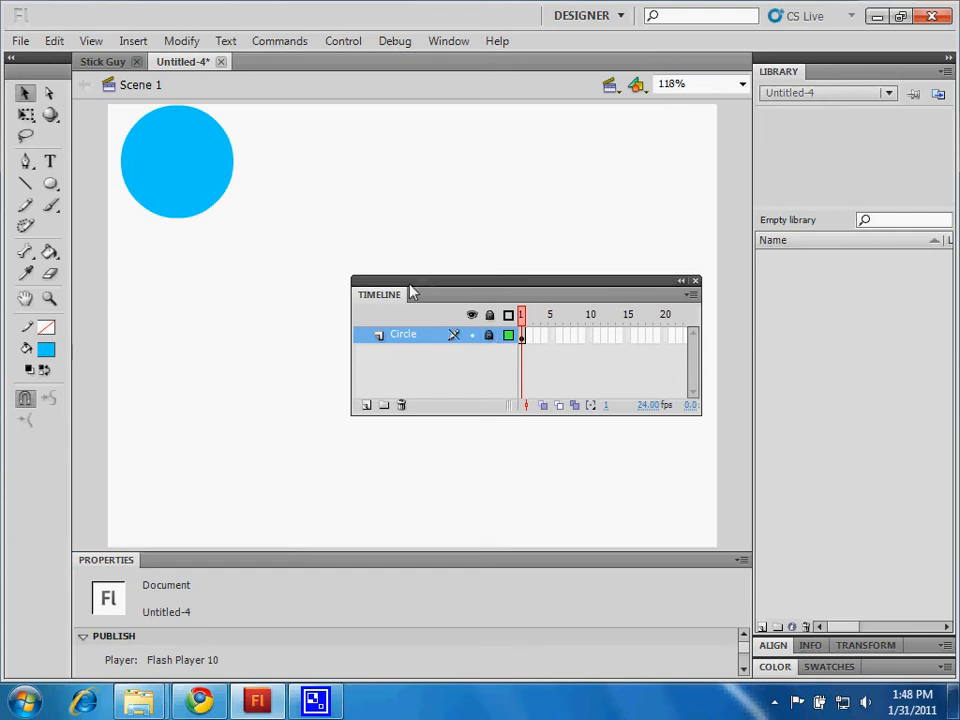
left_click_drag(416, 287, 436, 289)
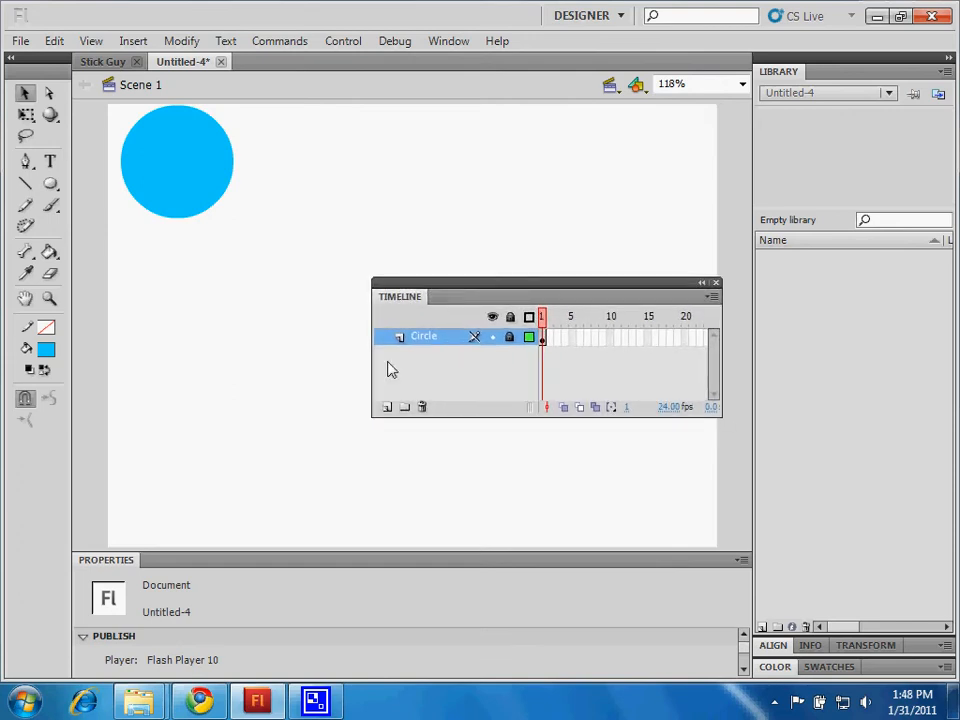
left_click(511, 342)
left_click(511, 342)
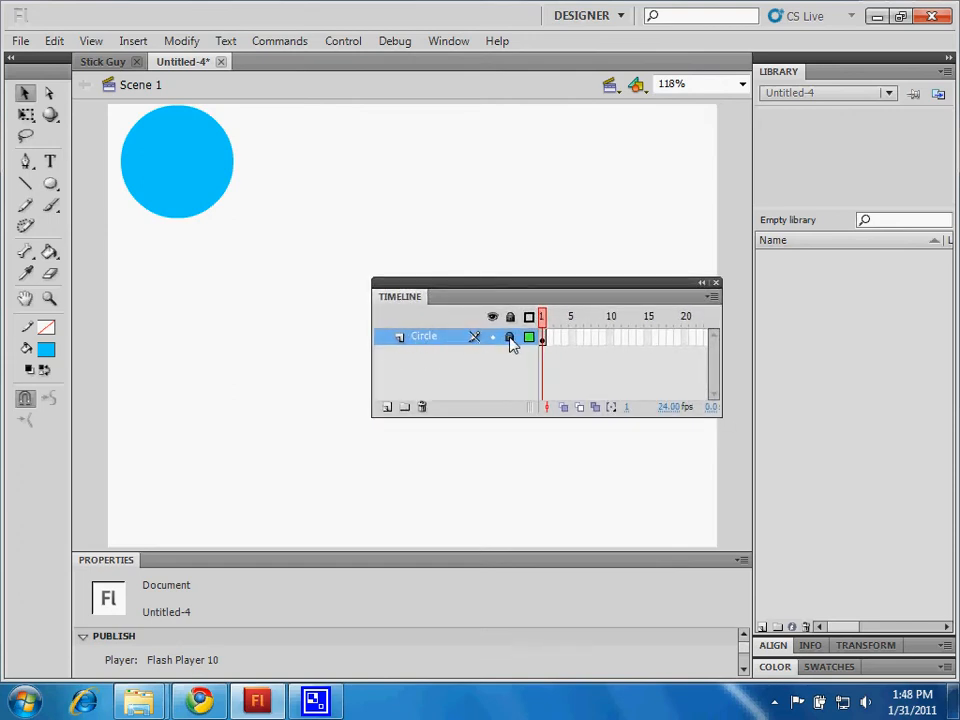
left_click(511, 342)
left_click(511, 342)
left_click(511, 342)
Step: Make the floating Timeline panel slightly taller and move it to the middle of the stage, below the circle
left_click_drag(475, 417, 474, 450)
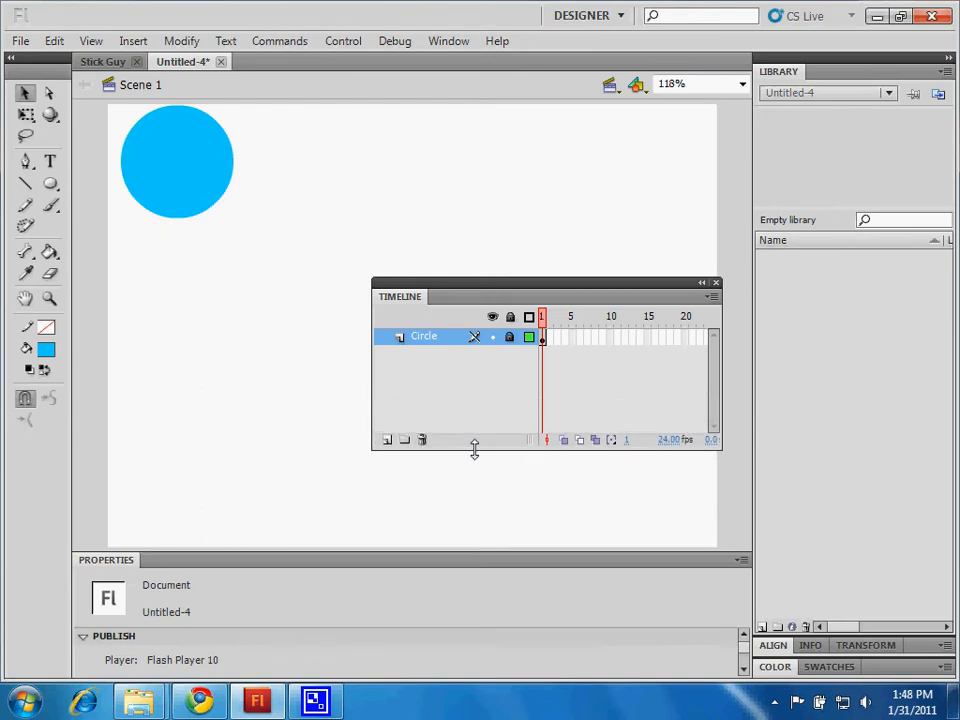
left_click_drag(436, 290, 407, 272)
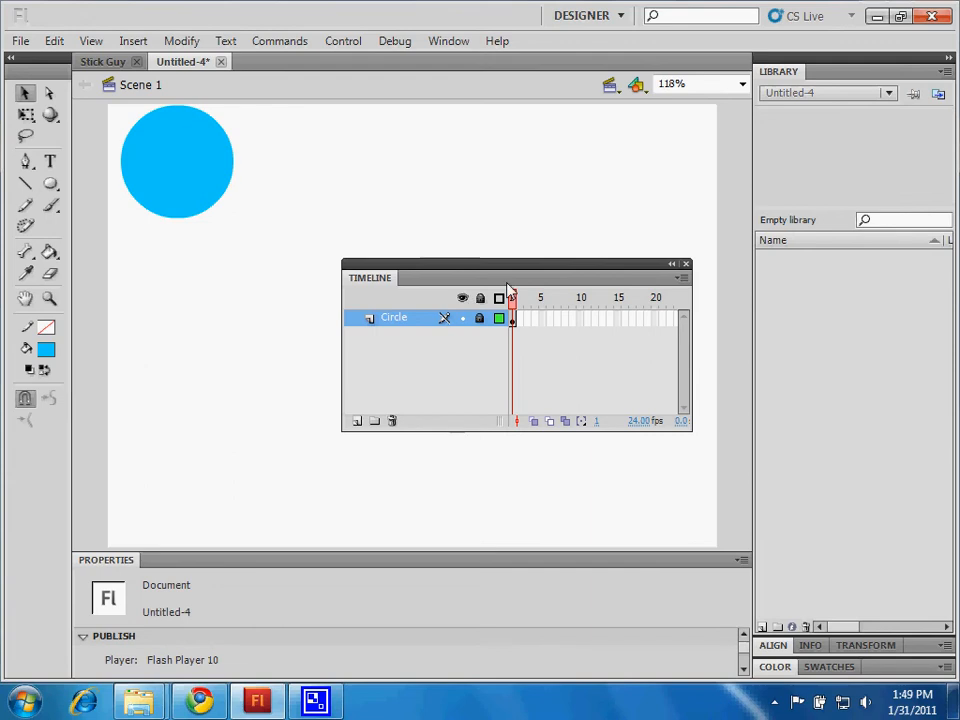
left_click_drag(507, 275, 394, 273)
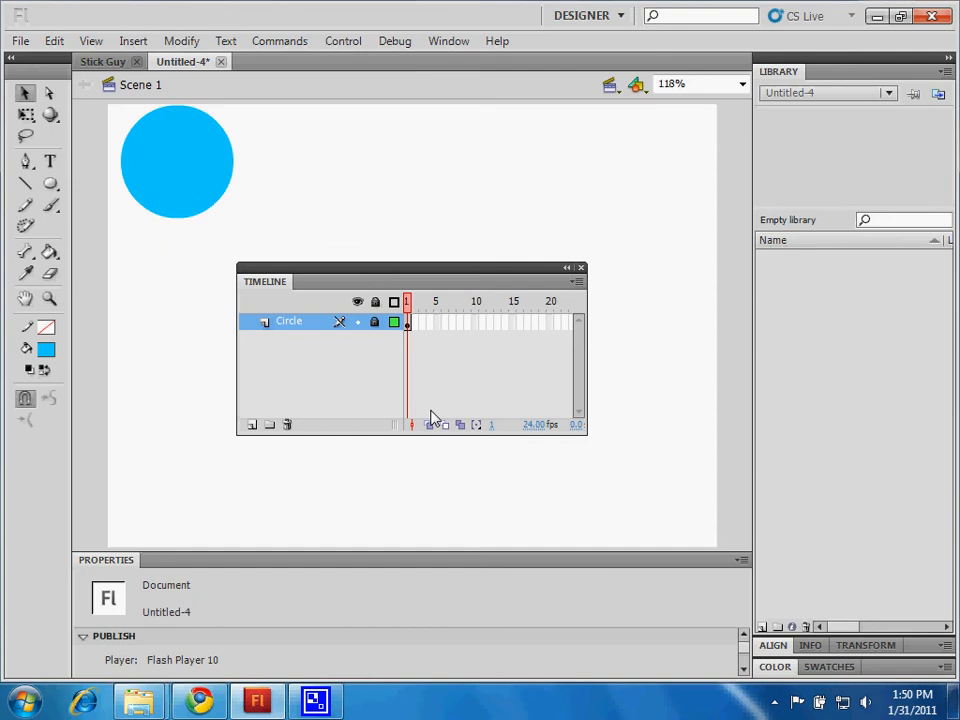
Step: Insert a keyframe at frame 2 of the Circle layer
right_click(415, 330)
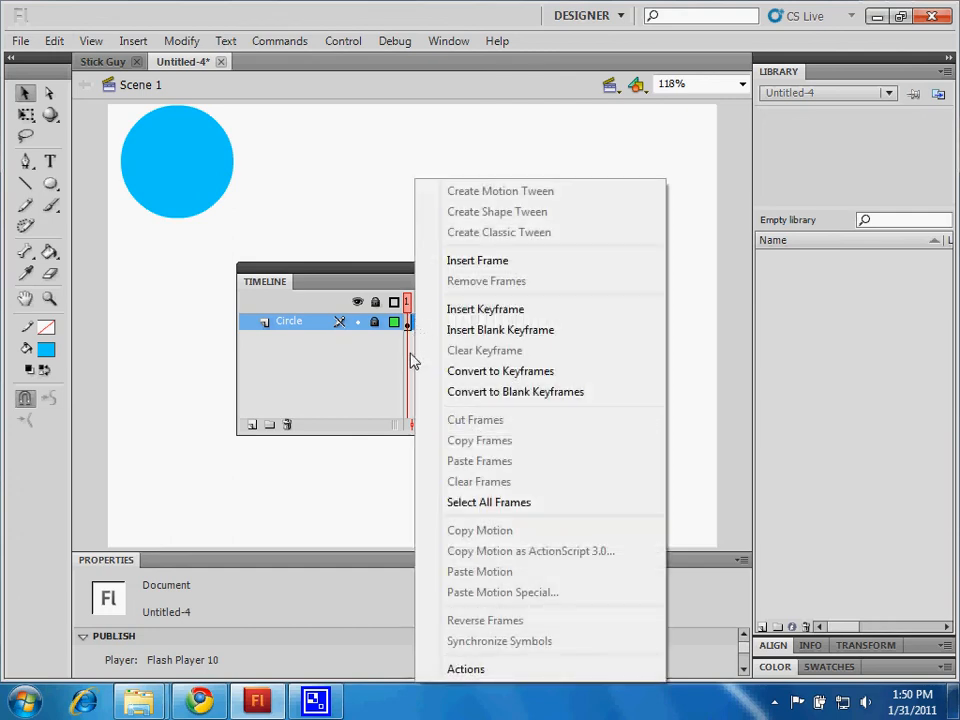
left_click(410, 354)
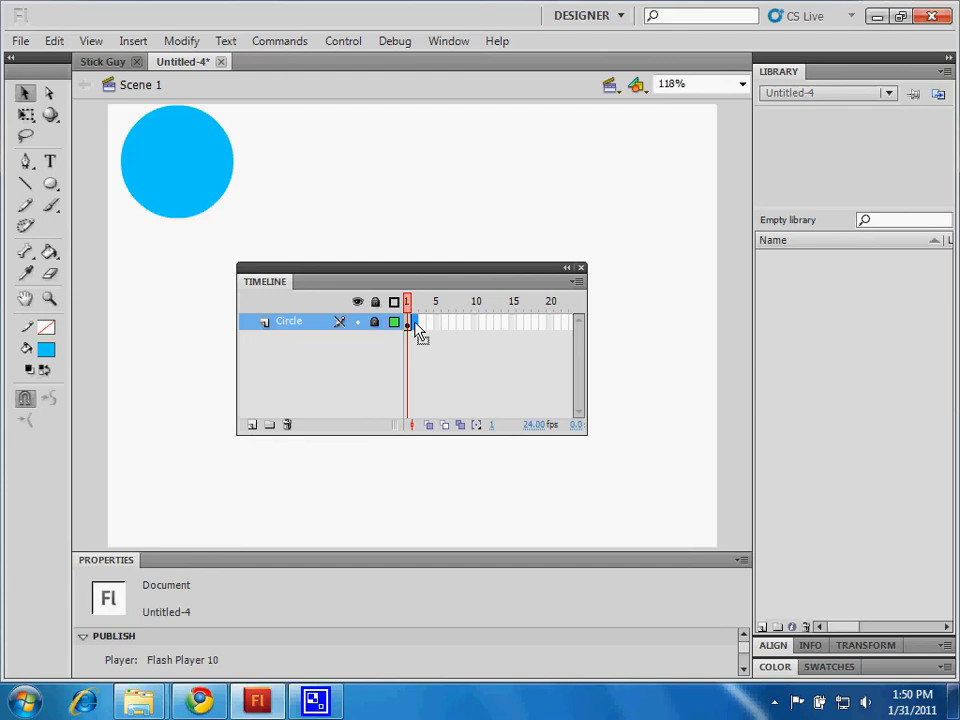
right_click(416, 330)
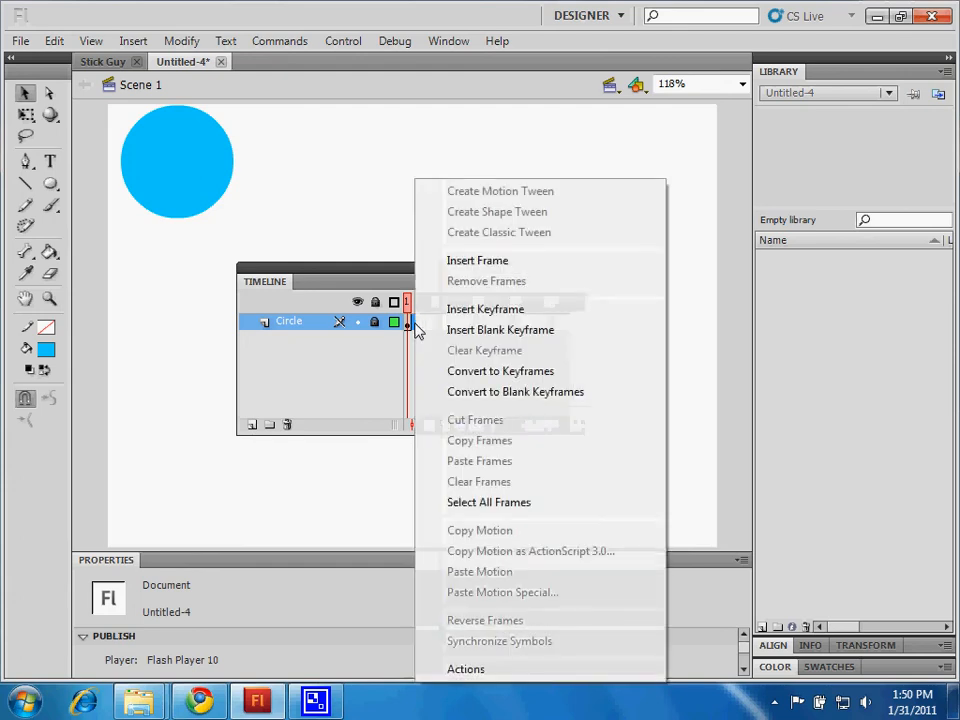
left_click(475, 312)
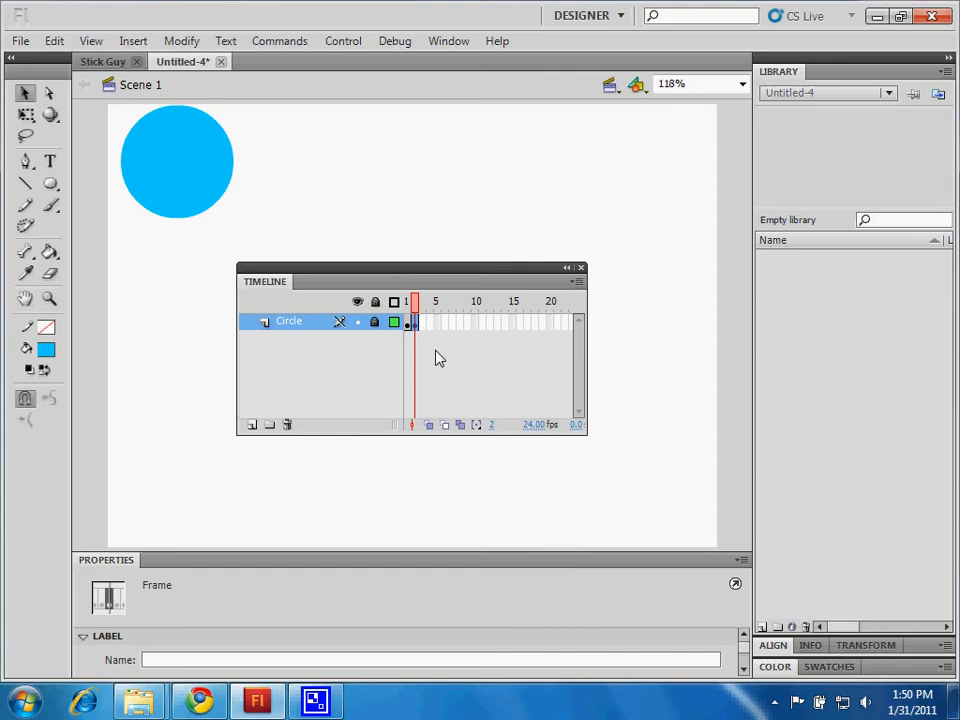
left_click(438, 358)
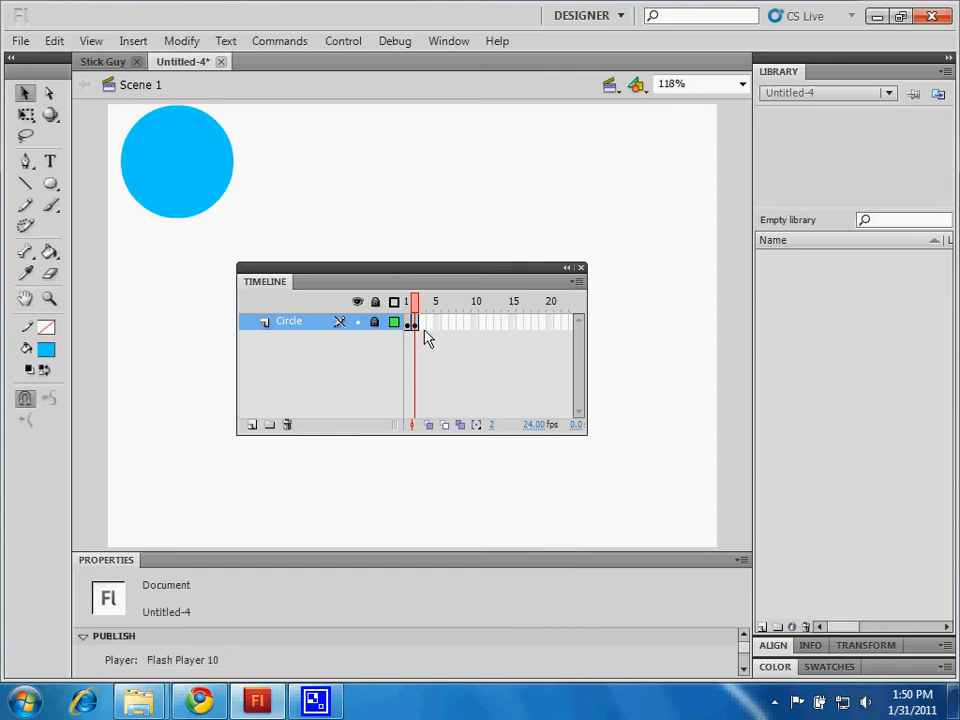
Step: Insert consecutive blank keyframes on the Circle layer from frame 3 through frame 12
left_click(424, 325)
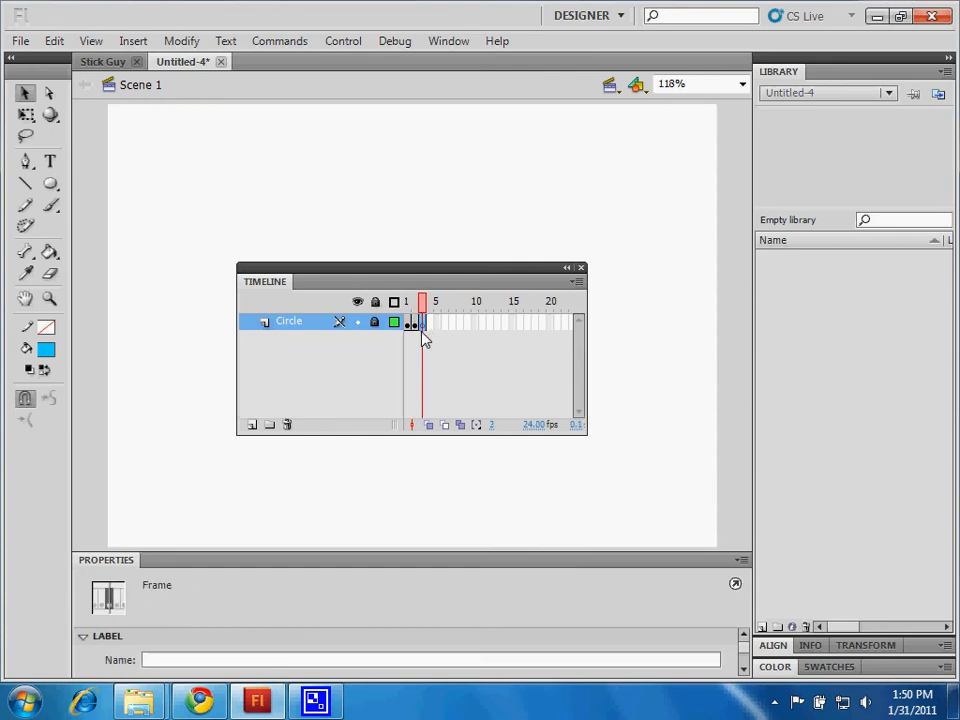
left_click(431, 327)
key("F7")
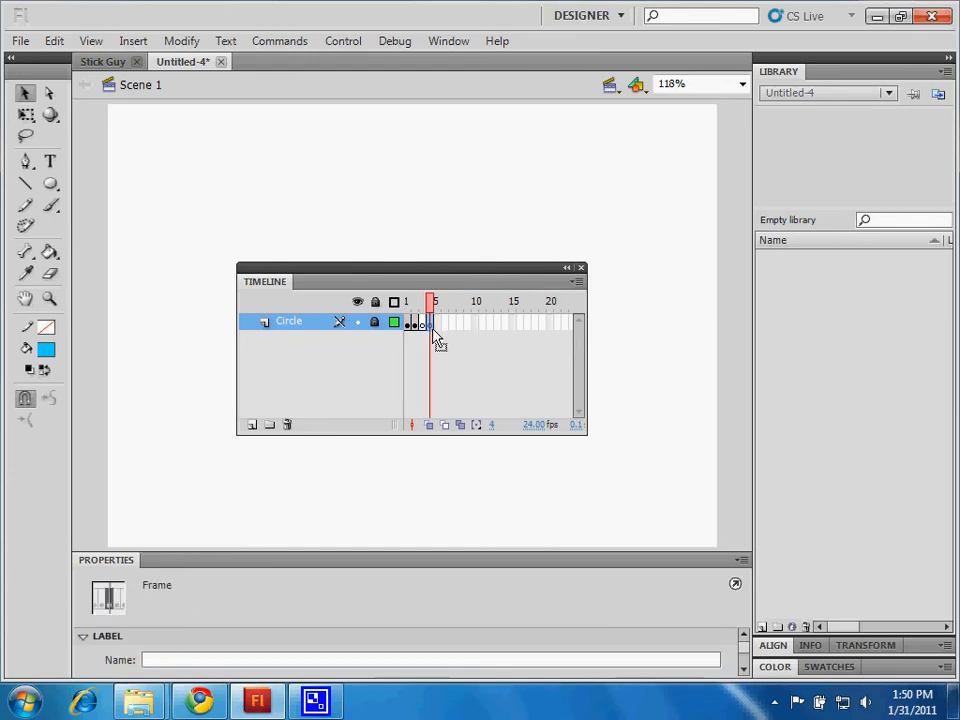
key("F7")
key("F7")
key("F7")
key("F7")
key("F7")
key("F7")
key("F7")
key("F7")
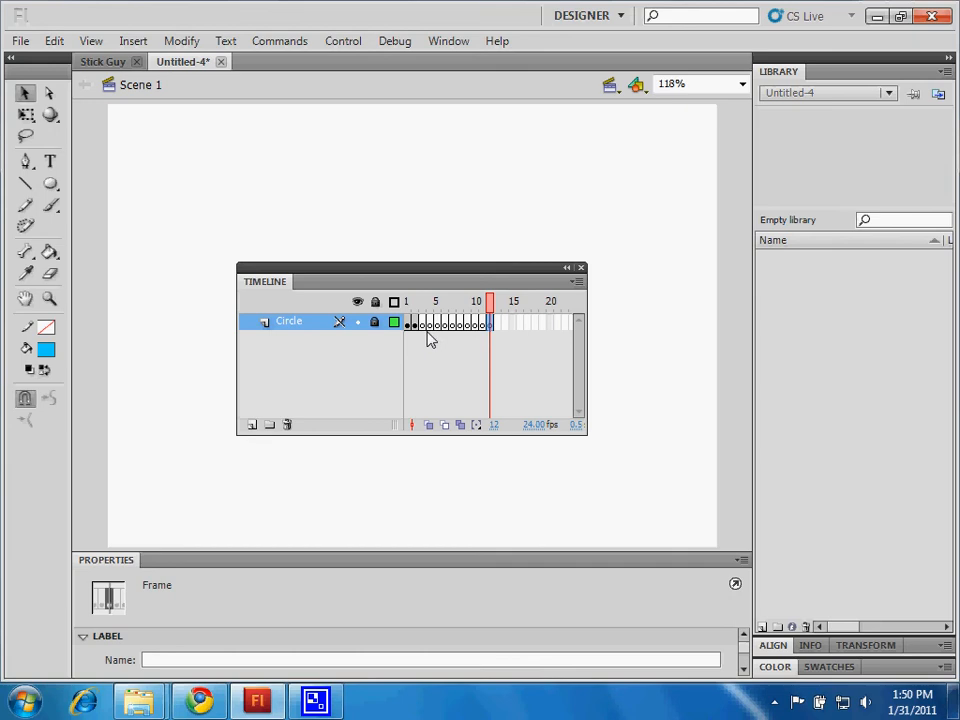
Step: Undo the blank keyframes from frame 12 back to frame 4 of the Circle layer
key("ctrl+z")
key("ctrl+z")
key("ctrl+z")
key("ctrl+z")
key("ctrl+z")
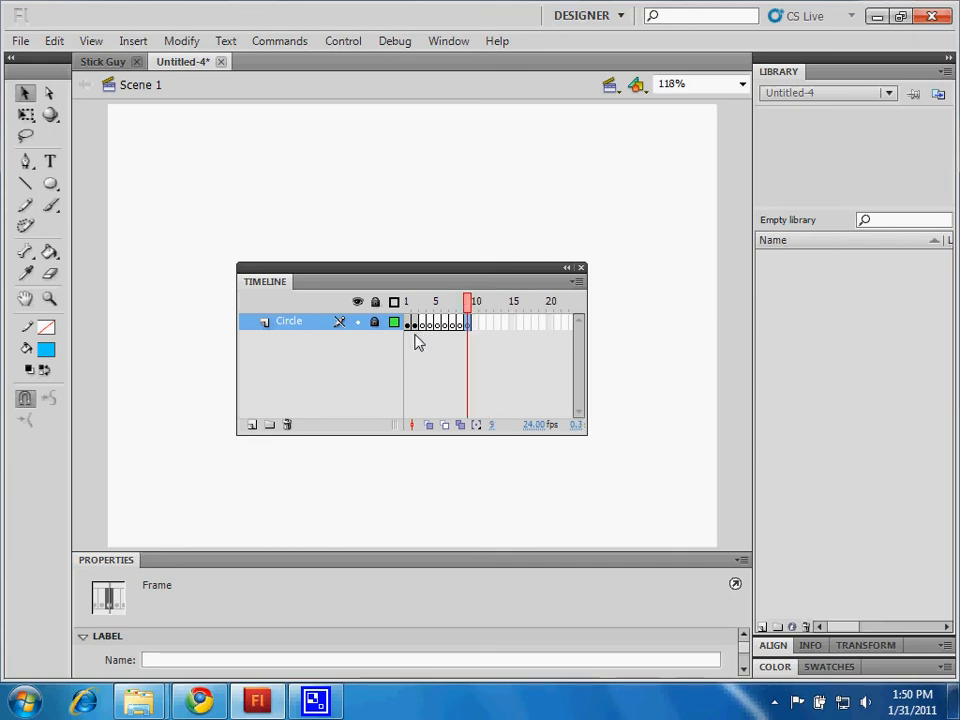
key("ctrl+z")
key("ctrl+z")
key("ctrl+z")
key("ctrl+z")
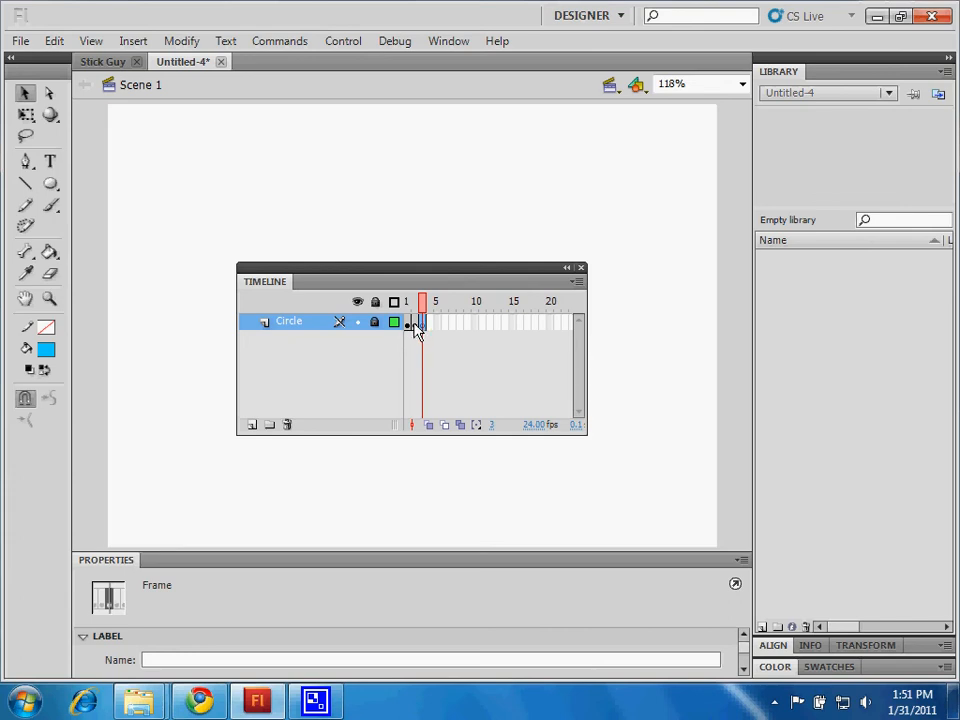
Step: Check frames 1 and 2, remove the blank keyframe at frame 3, and select frame 2
left_click(407, 323)
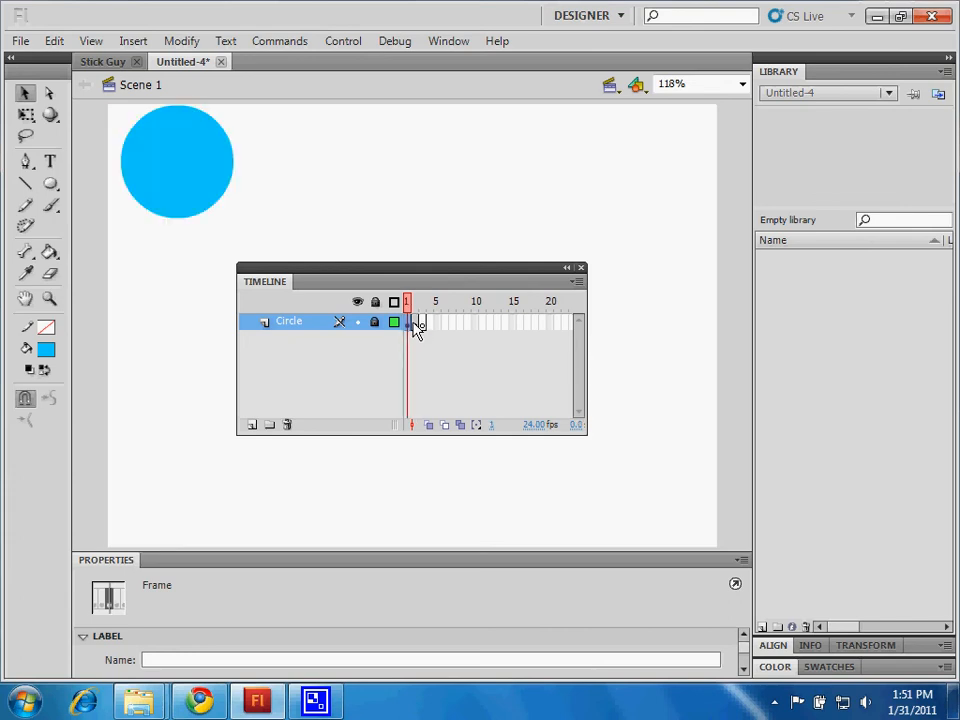
left_click(414, 323)
key("comma")
key("Return")
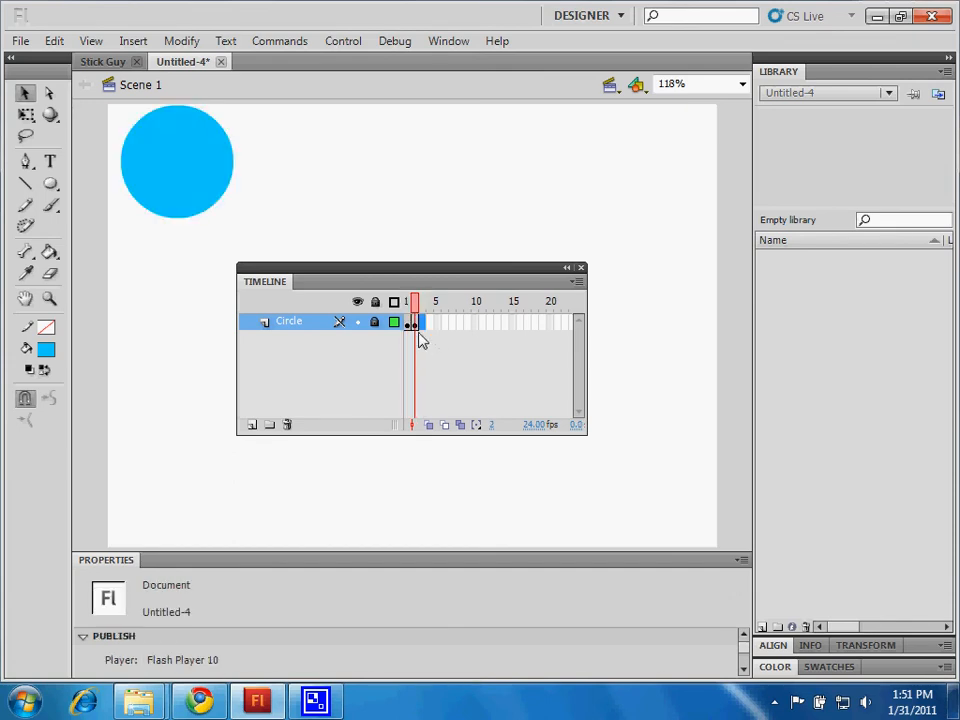
left_click(415, 324)
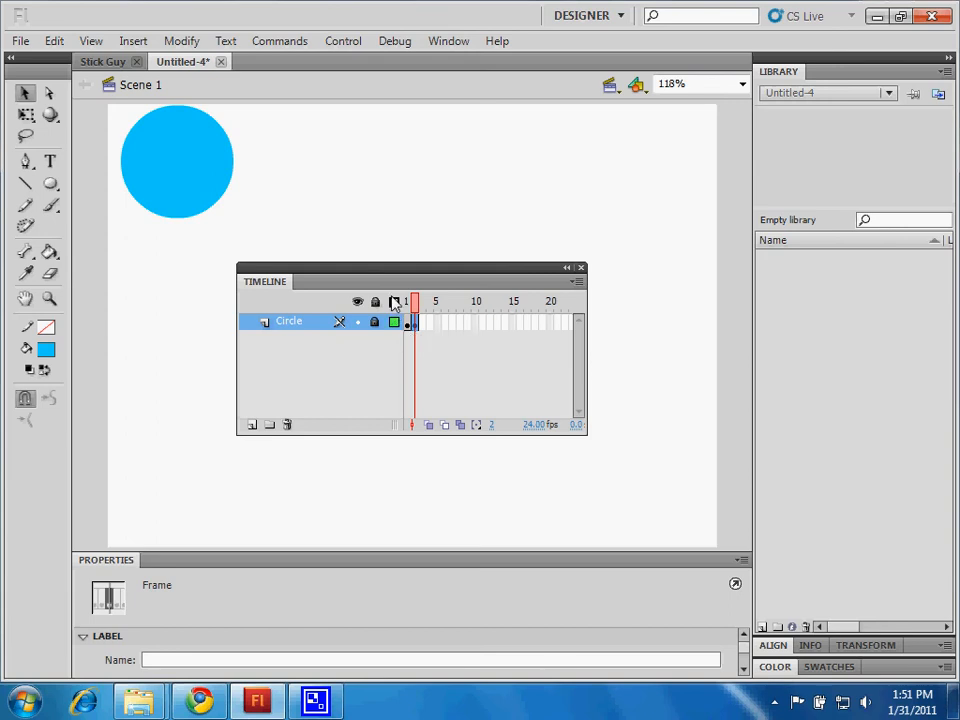
Step: Unlock the Circle layer, move frame 2's circle to about X 106, Y 195, and scrub to frame 1 to compare positions
left_click_drag(377, 272, 451, 123)
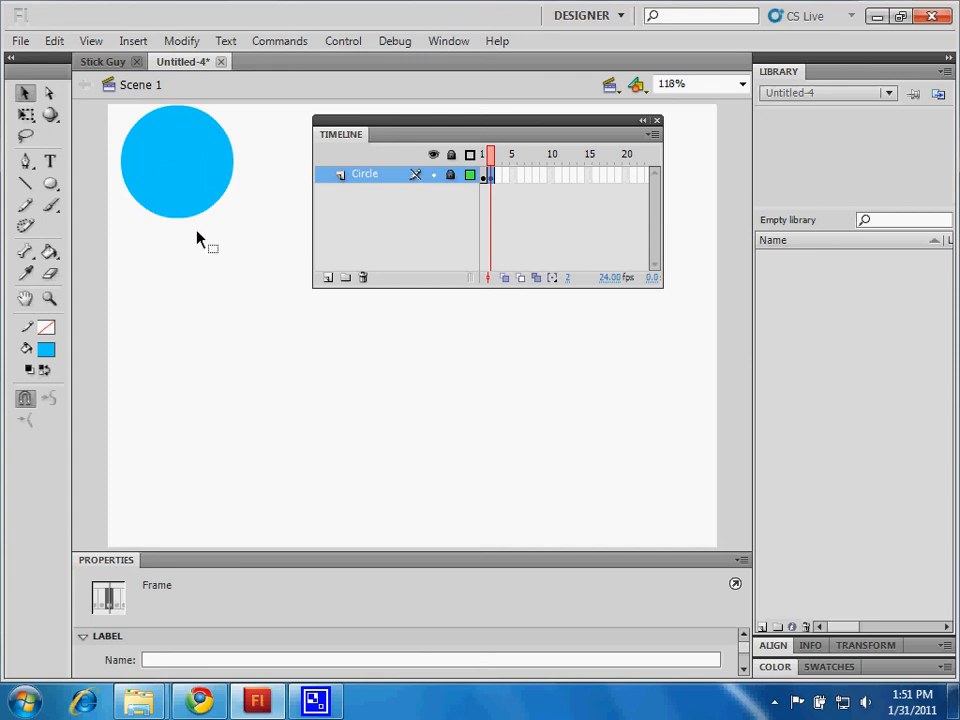
left_click_drag(169, 165, 324, 424)
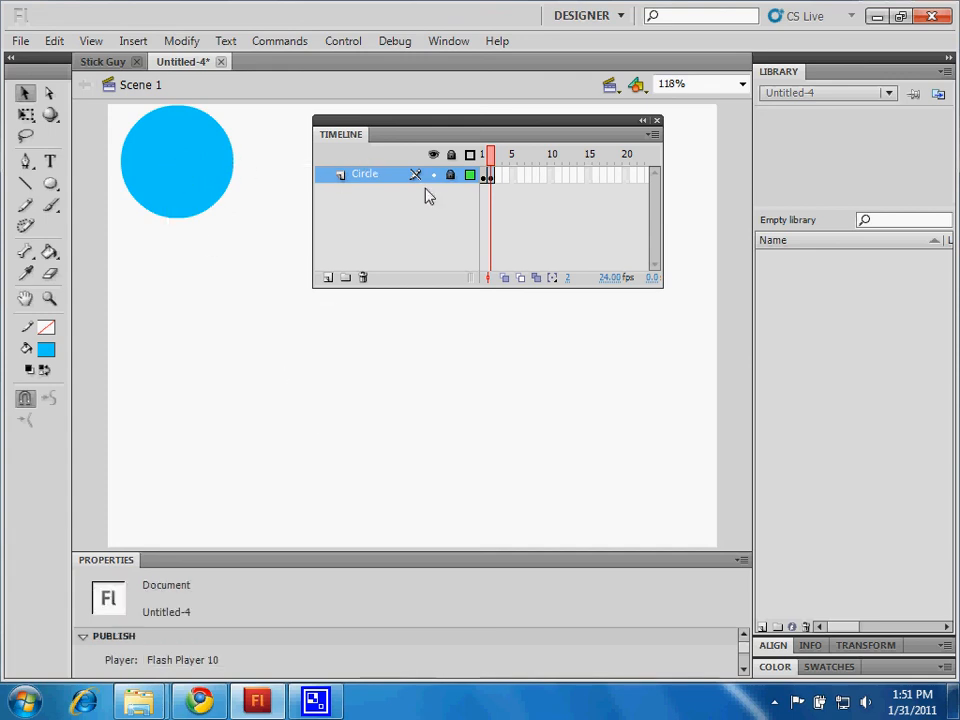
left_click(450, 176)
mouse_move(165, 159)
left_mouse_down()
mouse_move(311, 385)
mouse_move(198, 291)
mouse_move(254, 328)
mouse_move(264, 371)
left_mouse_up()
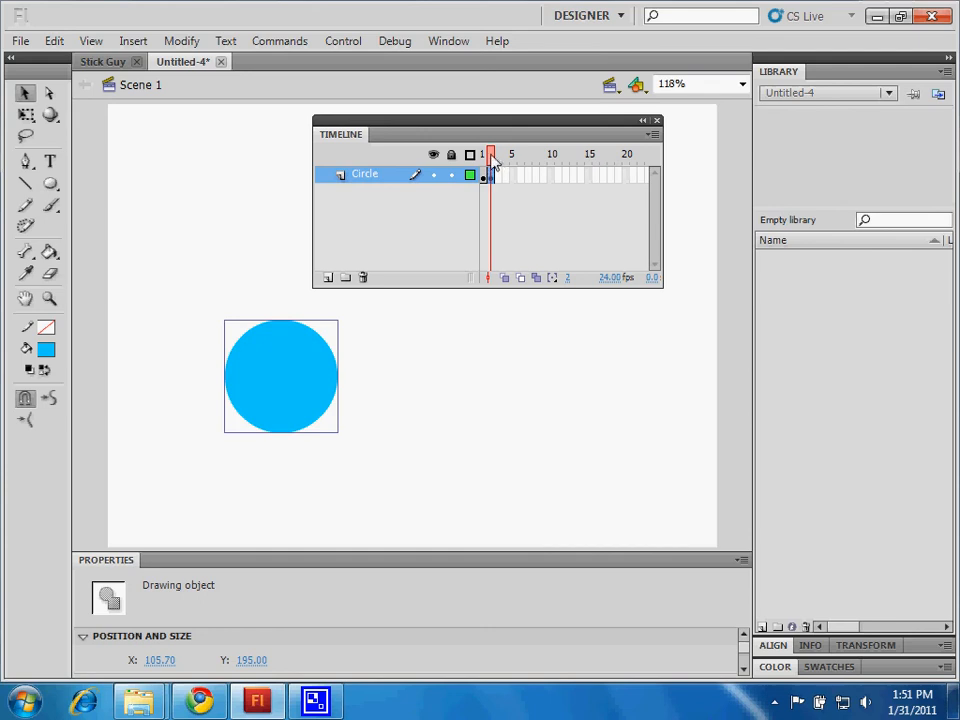
left_click_drag(490, 160, 472, 170)
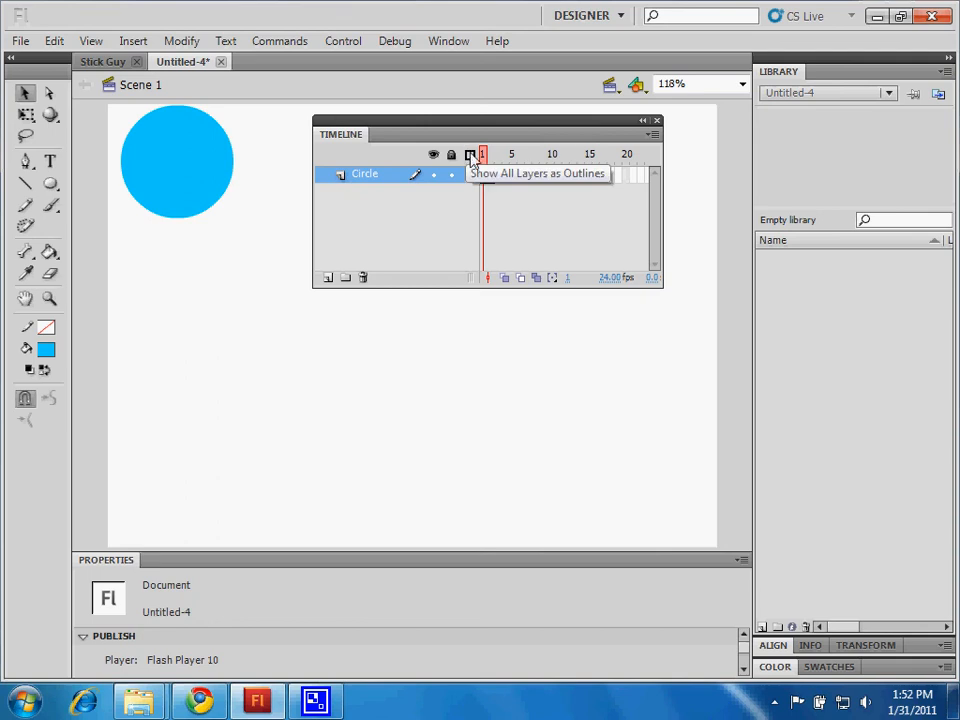
left_click_drag(454, 130, 416, 220)
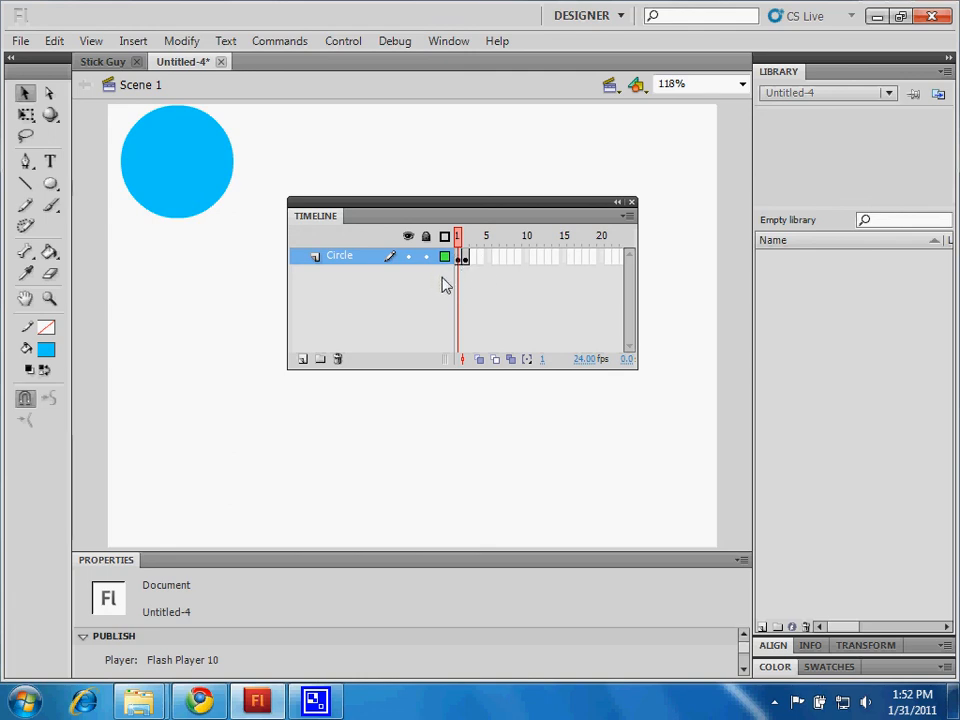
Step: Undo the circle's move, the layer unlocking and the frame 2 keyframe so only frame 1 remains
left_click(463, 259)
key("F6")
key("ctrl+z")
key("ctrl+z")
key("ctrl+z")
key("ctrl+z")
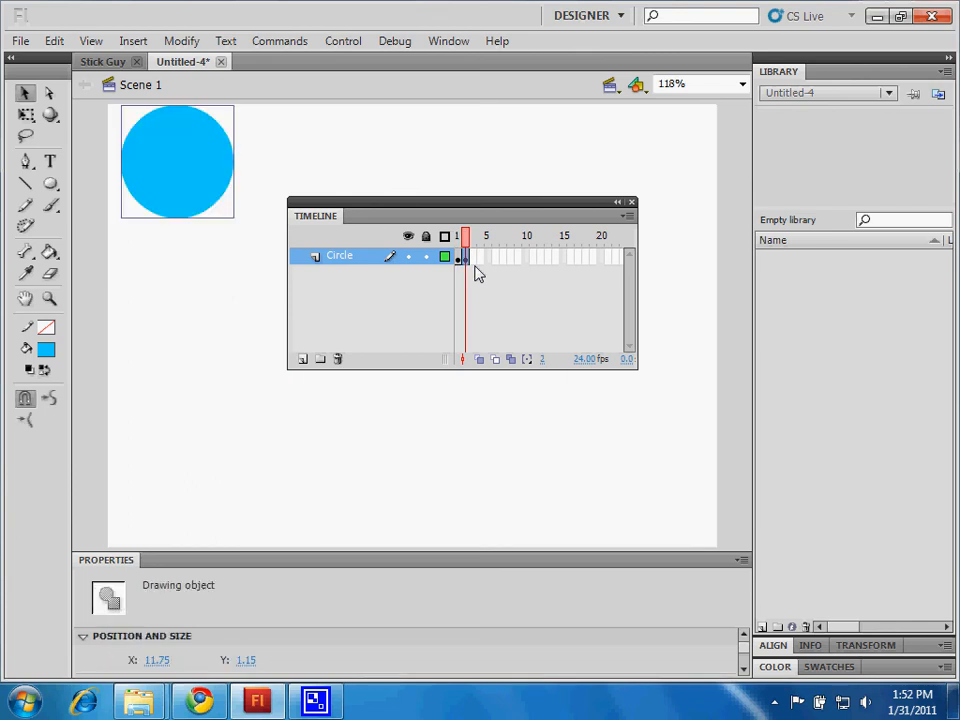
key("ctrl+z")
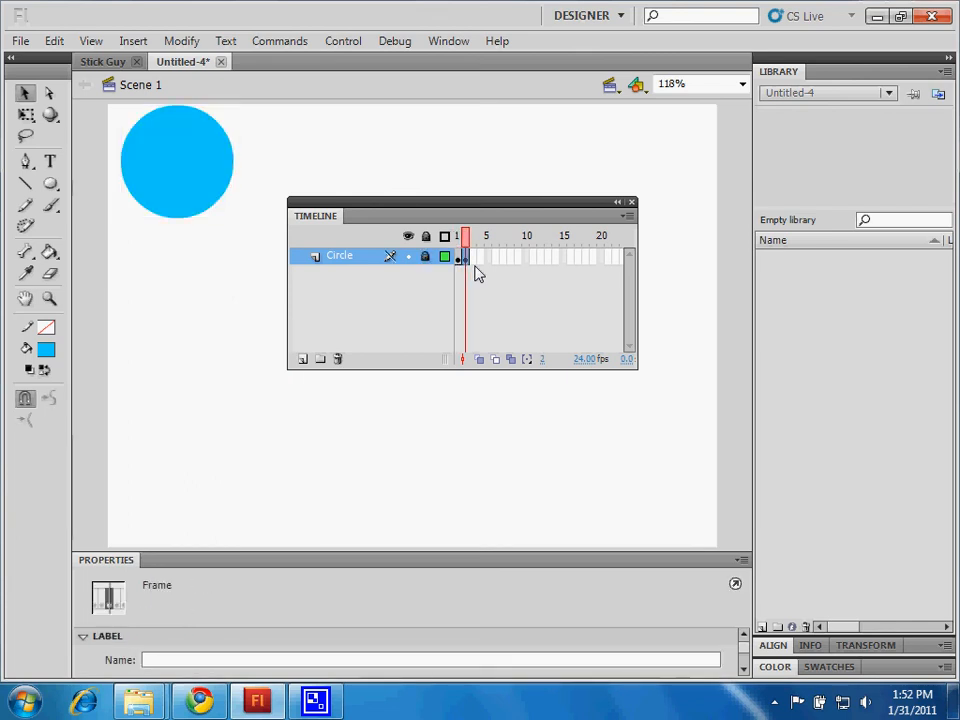
key("ctrl+z")
key("ctrl+z")
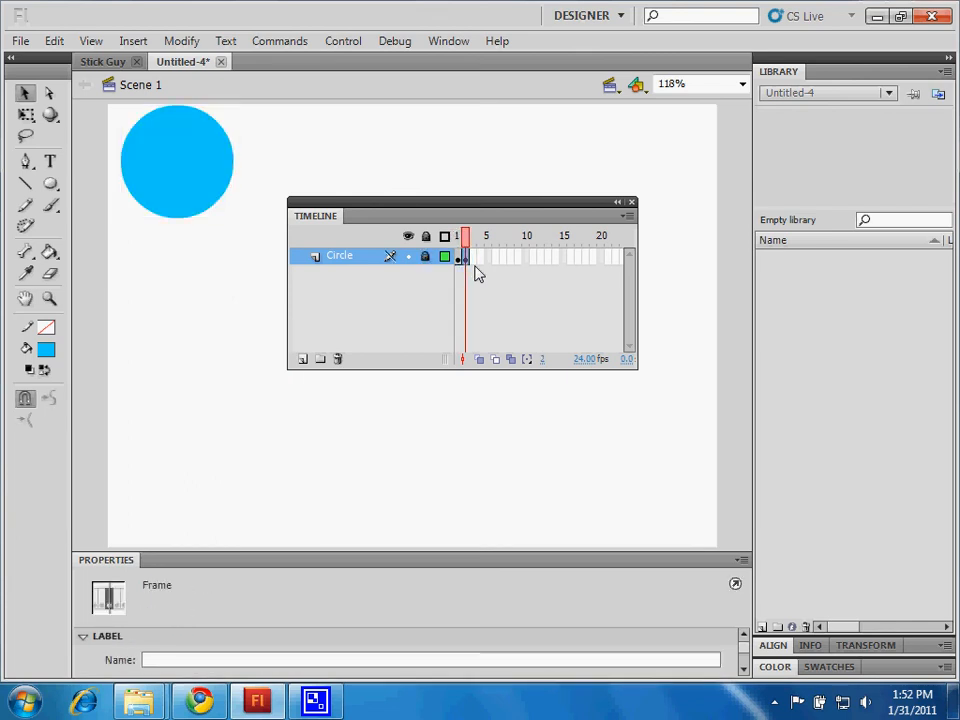
left_click(472, 293)
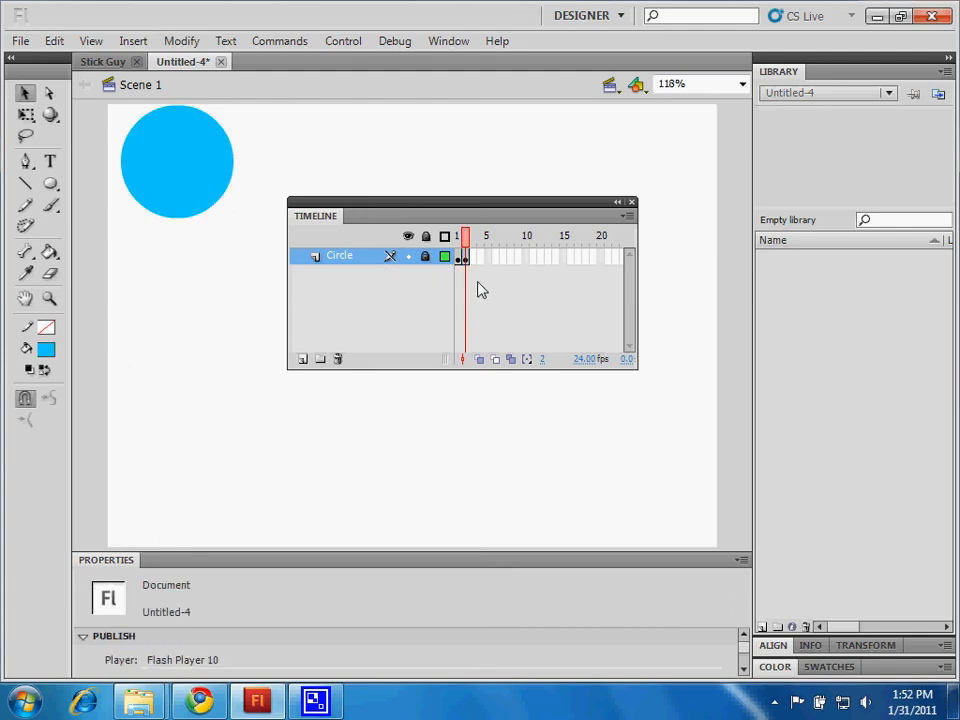
key("ctrl+z")
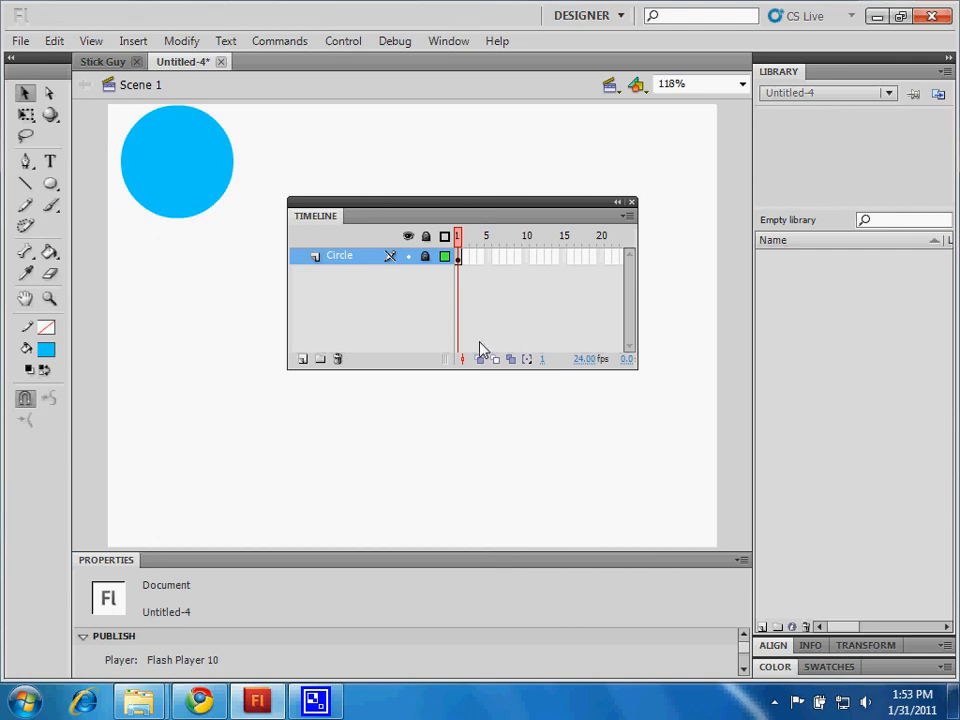
Step: Insert a new keyframe at frame 2 of the Circle layer, directly after the first keyframe
left_click(467, 257)
right_click(466, 257)
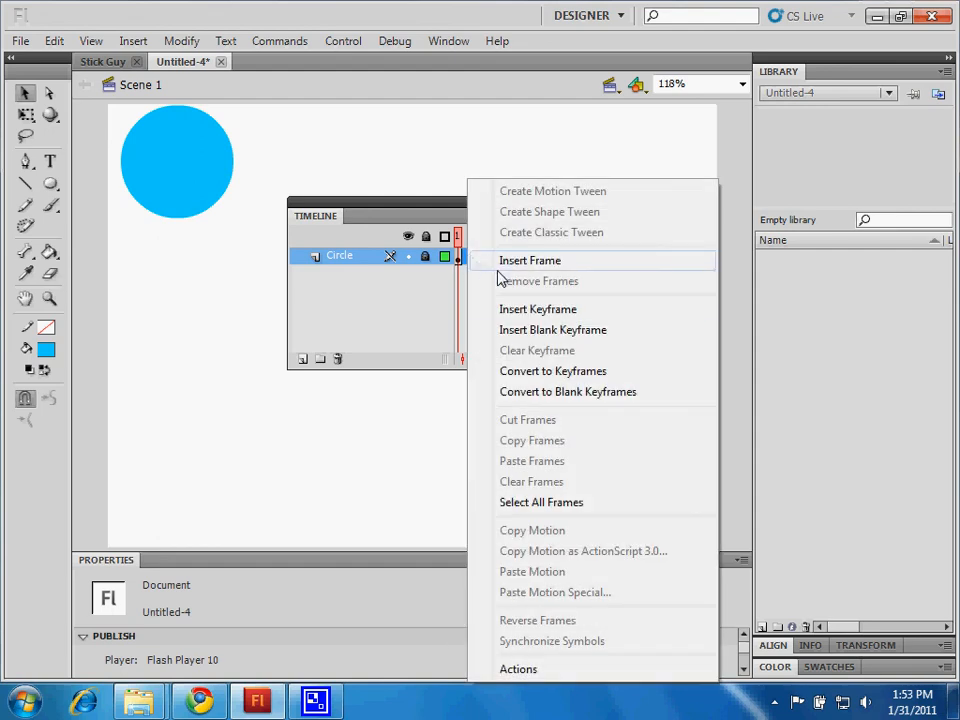
left_click(514, 311)
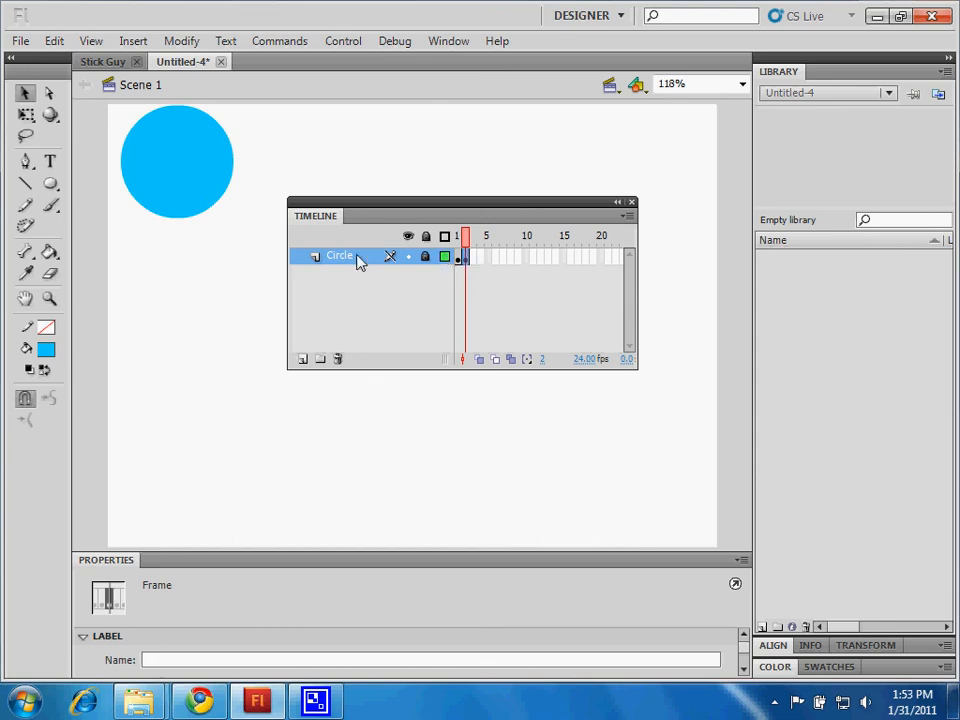
Step: Unlock the Circle layer and move the circle in frame 2 to about X 124, Y 229
left_click(257, 280)
left_click(426, 257)
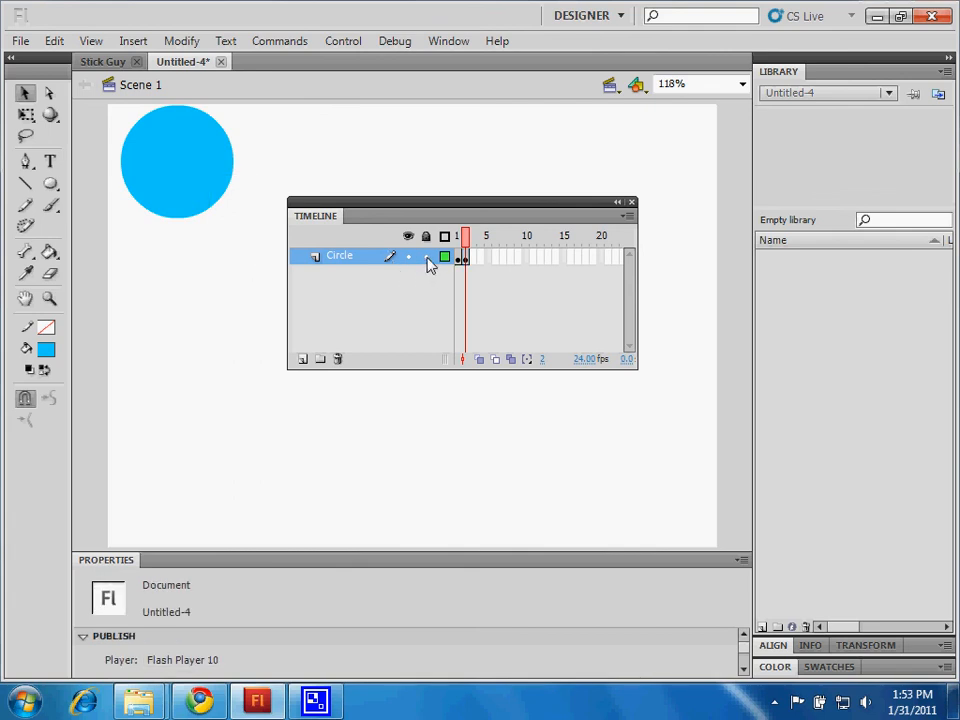
left_click(182, 180)
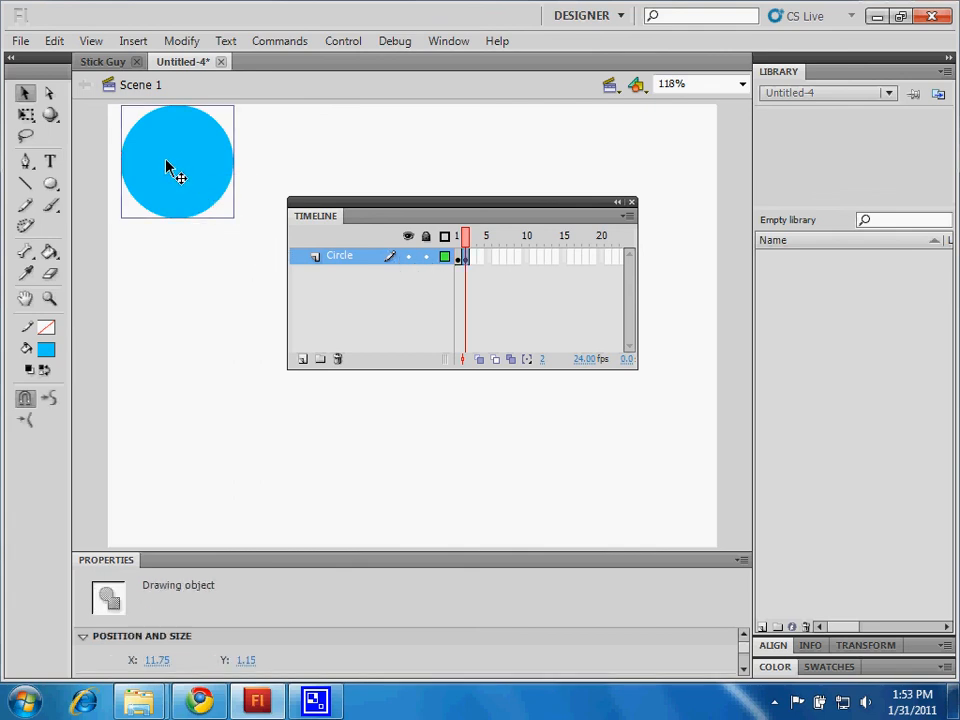
left_click_drag(168, 170, 292, 421)
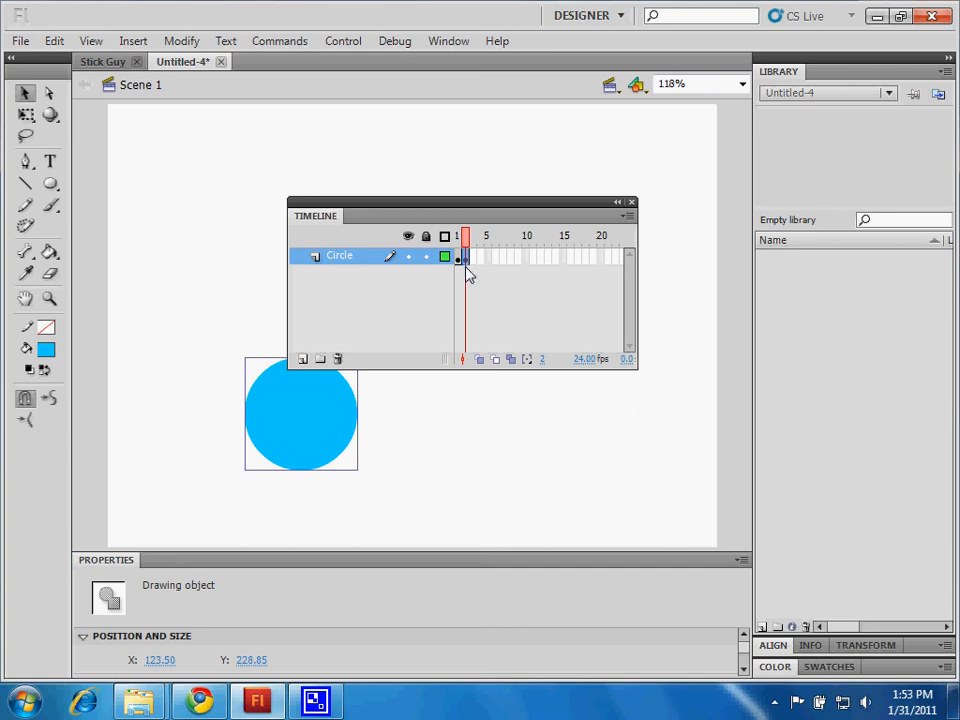
Step: Scrub the timeline between frames 1 and 2 to compare the circle's positions
left_click(457, 238)
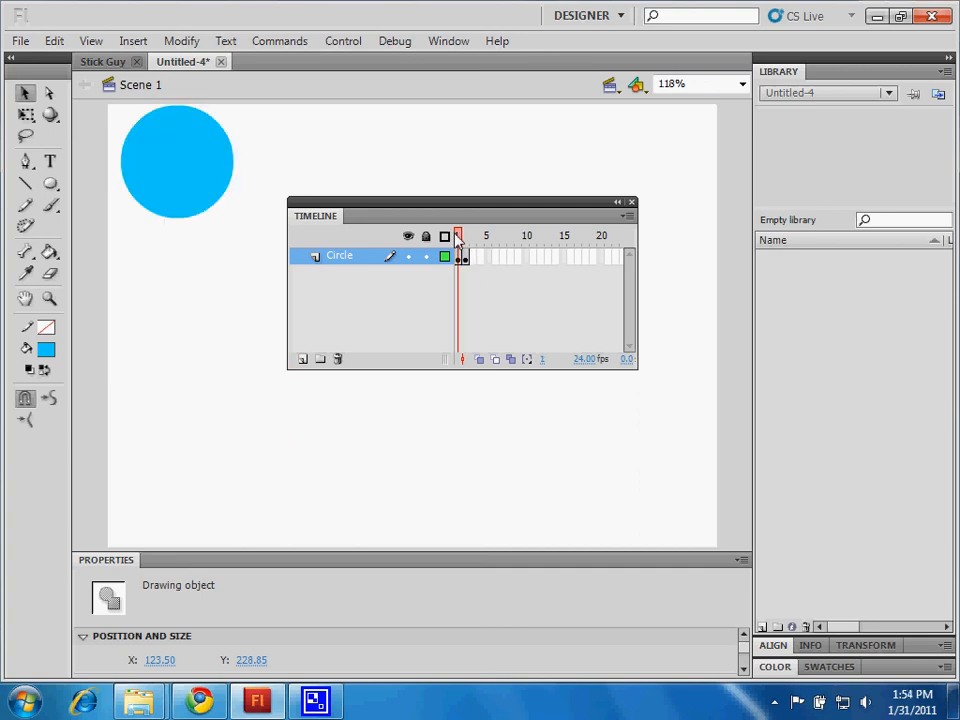
mouse_move(457, 240)
left_mouse_down()
mouse_move(470, 240)
mouse_move(440, 240)
mouse_move(484, 236)
mouse_move(449, 237)
mouse_move(486, 244)
mouse_move(454, 246)
mouse_move(455, 255)
mouse_move(495, 253)
mouse_move(465, 247)
left_mouse_up()
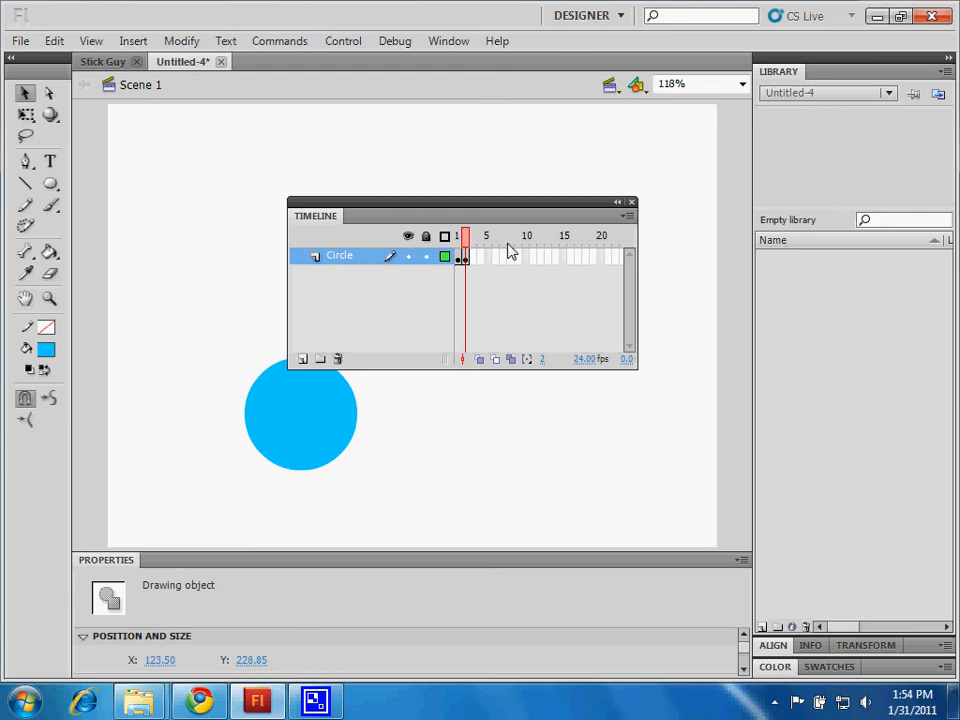
left_click(508, 244)
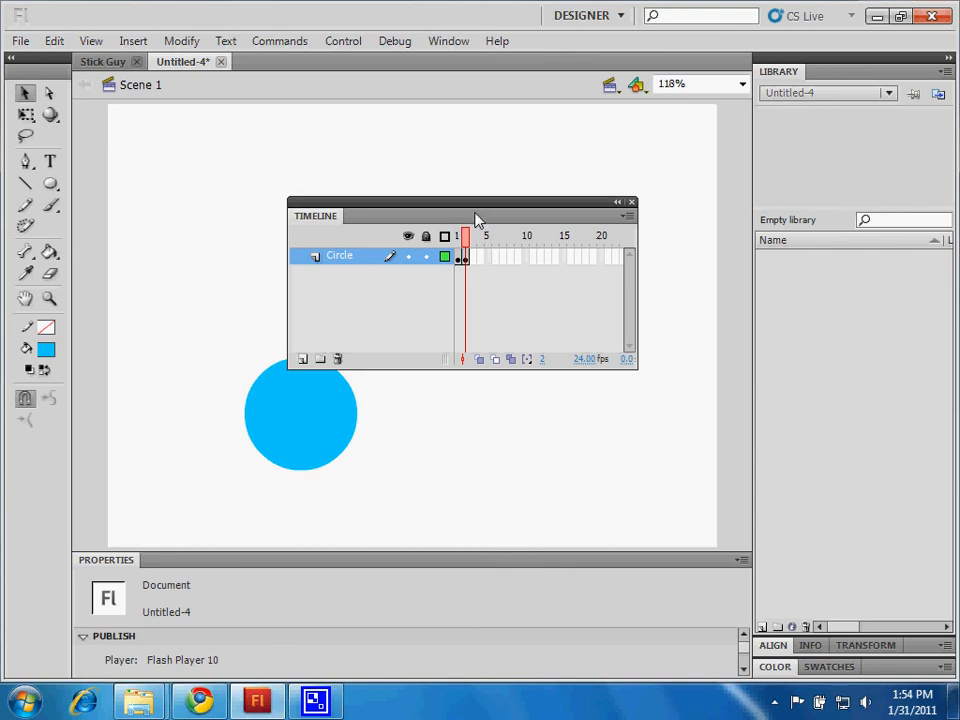
Step: Insert a keyframe at frame 3 of the Circle layer and move its circle to about X 414, Y 256
mouse_move(478, 214)
left_mouse_down()
mouse_move(463, 229)
mouse_move(448, 223)
mouse_move(484, 196)
mouse_move(472, 214)
left_mouse_up()
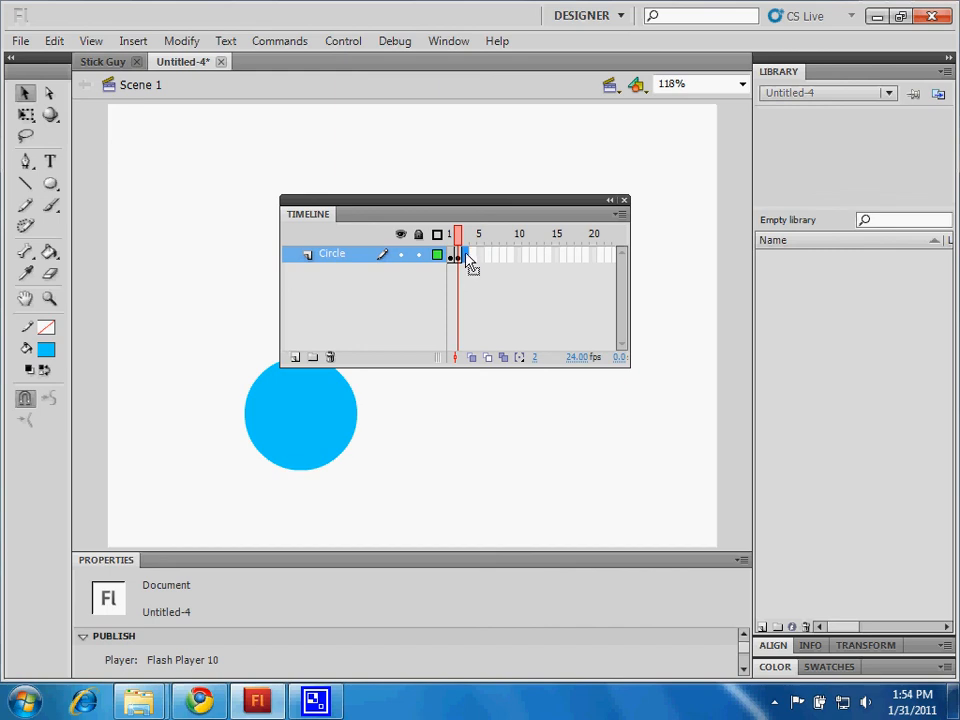
right_click(469, 261)
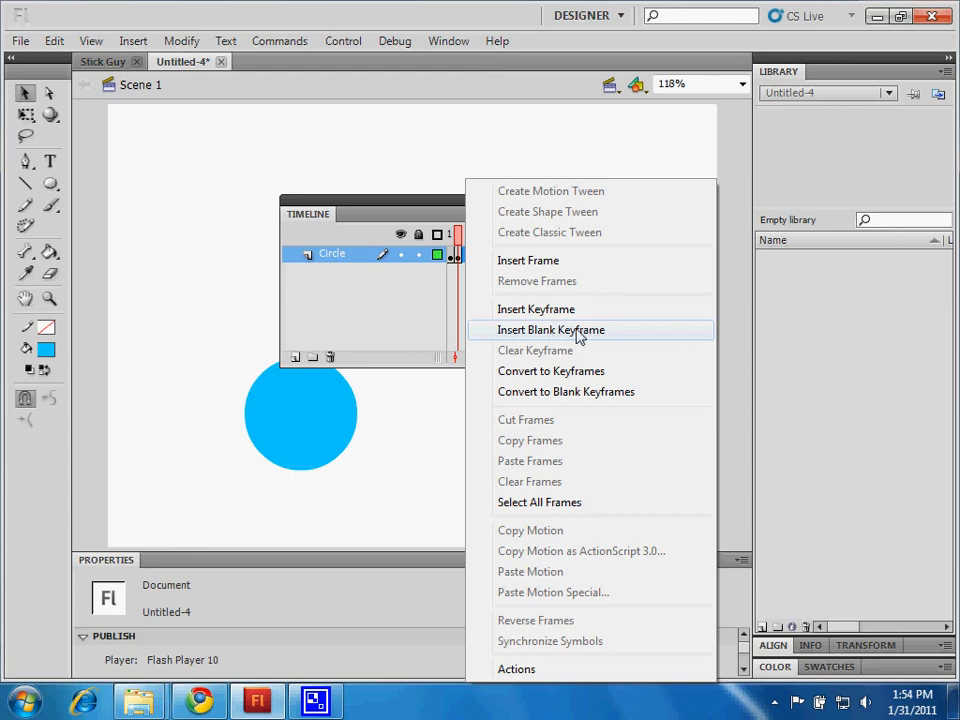
left_click(520, 317)
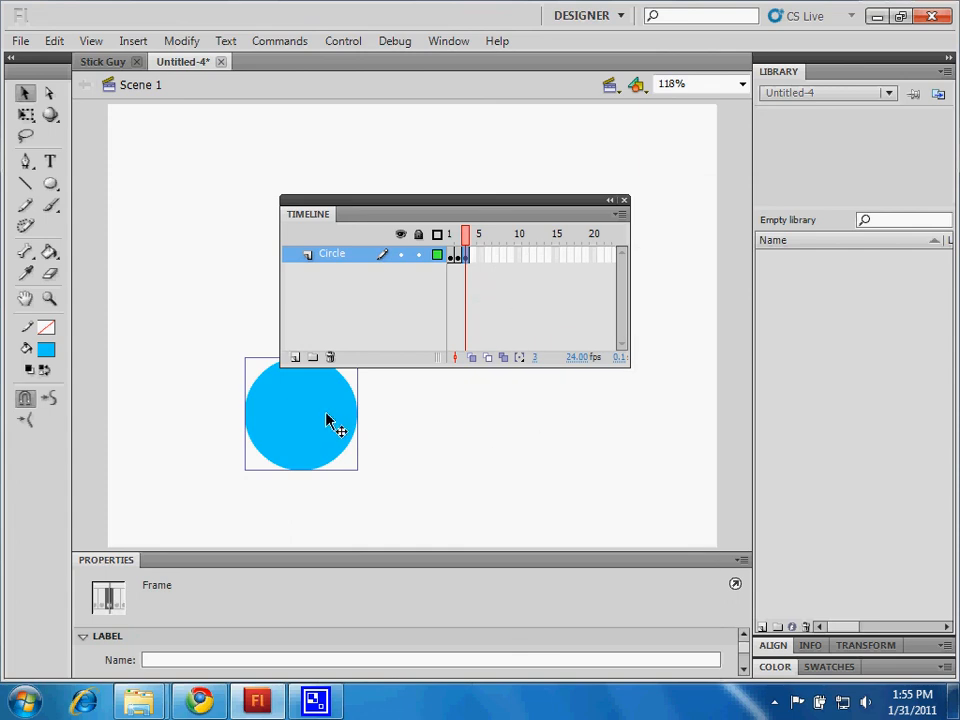
mouse_move(332, 422)
left_mouse_down()
mouse_move(660, 446)
mouse_move(649, 443)
left_mouse_up()
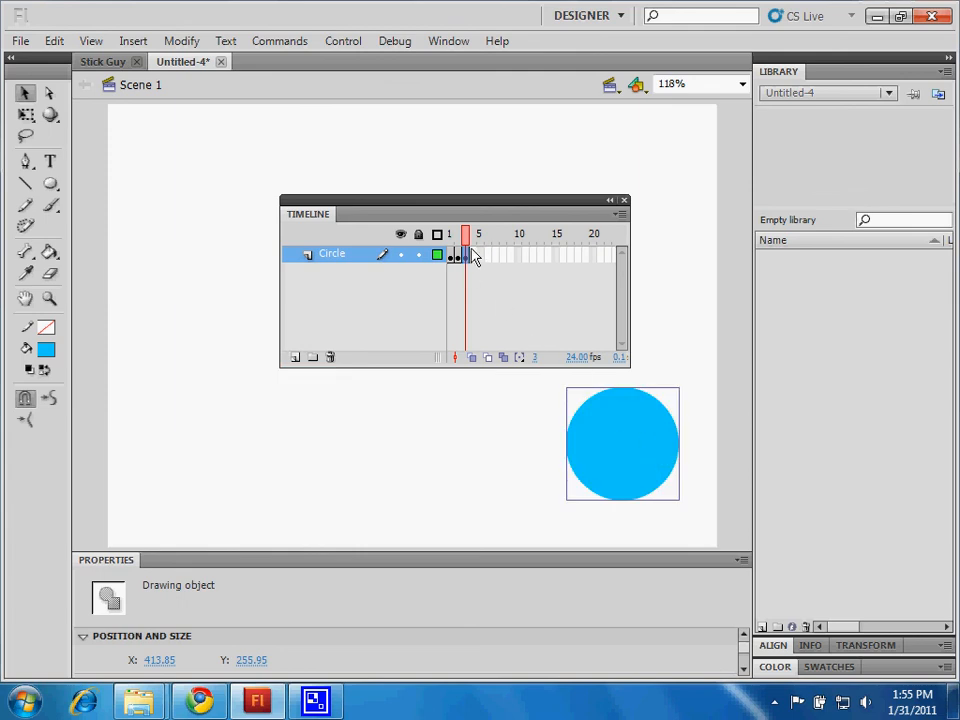
Step: Insert a keyframe at frame 4 of the Circle layer and move its circle to about X 423, Y 23
left_click_drag(468, 238, 490, 272)
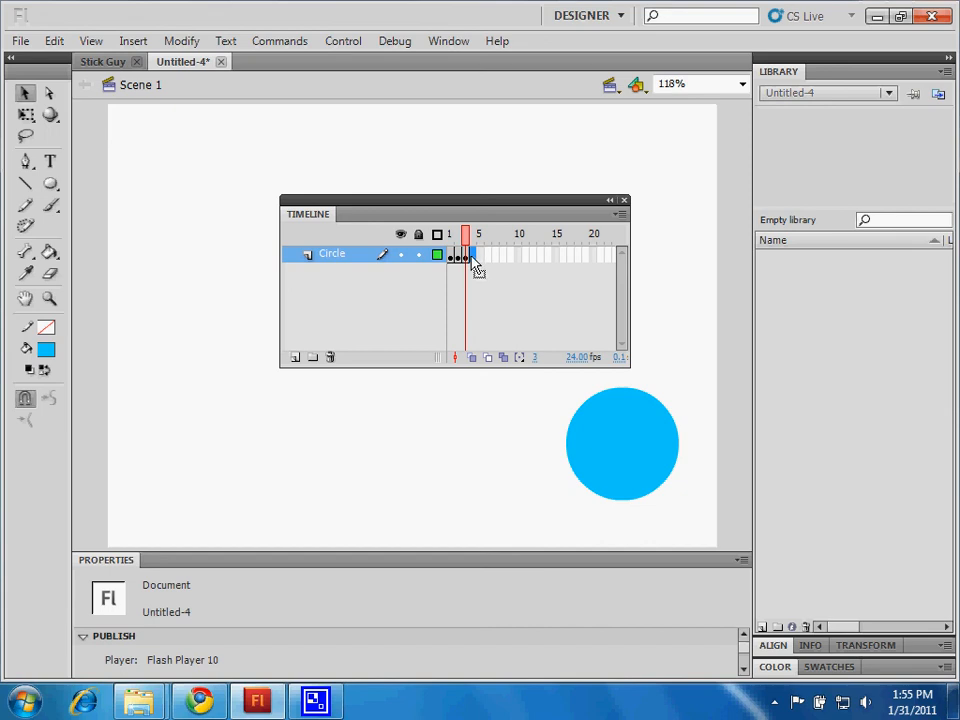
right_click(477, 266)
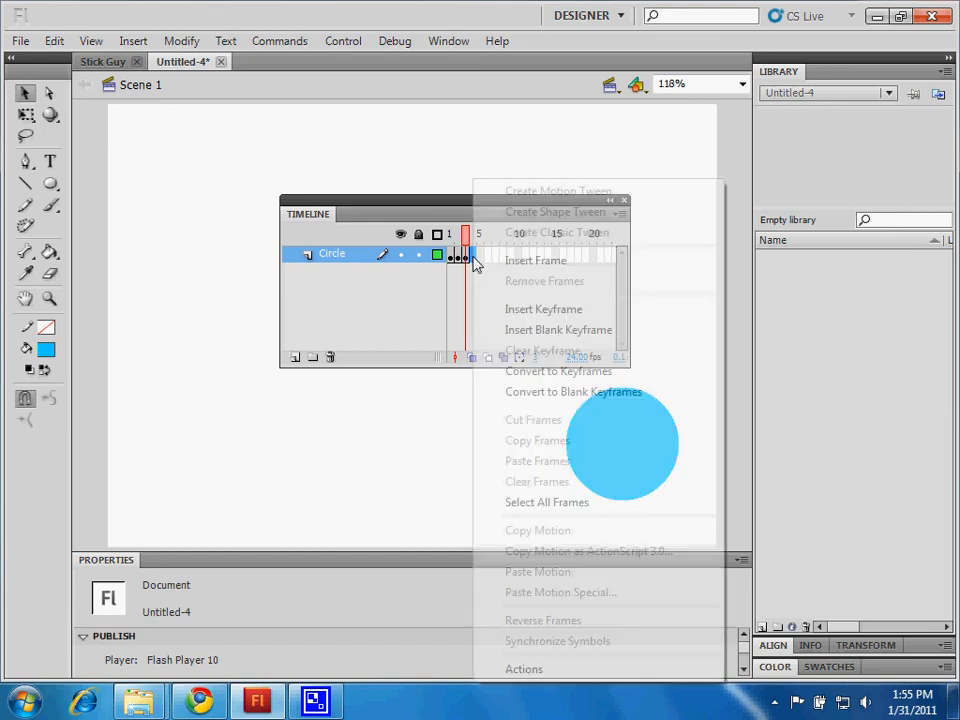
left_click(532, 311)
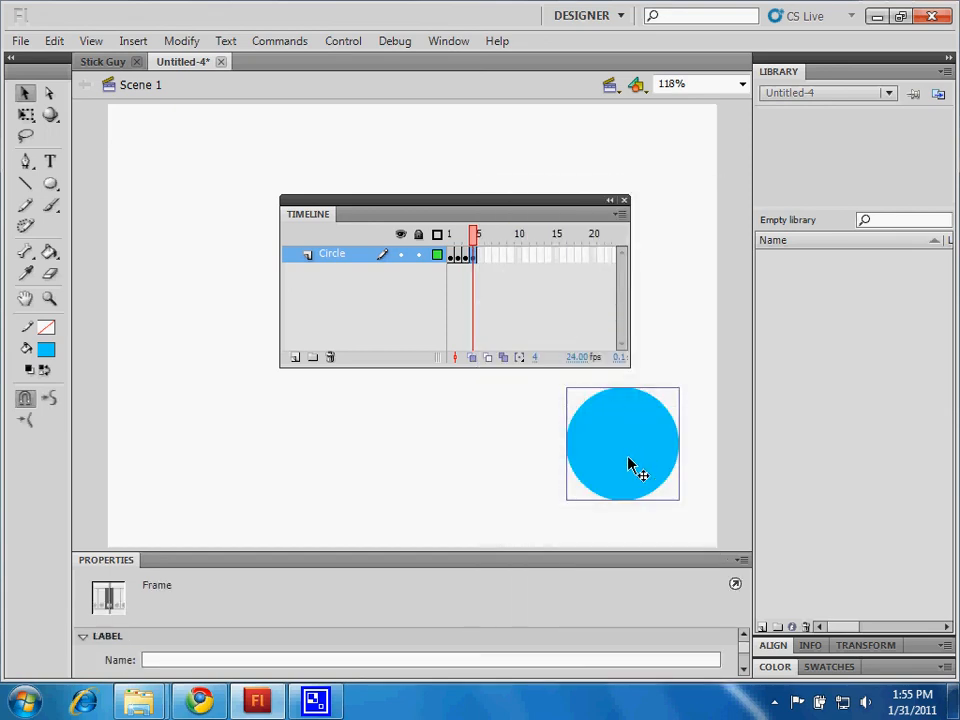
left_click_drag(616, 437, 626, 180)
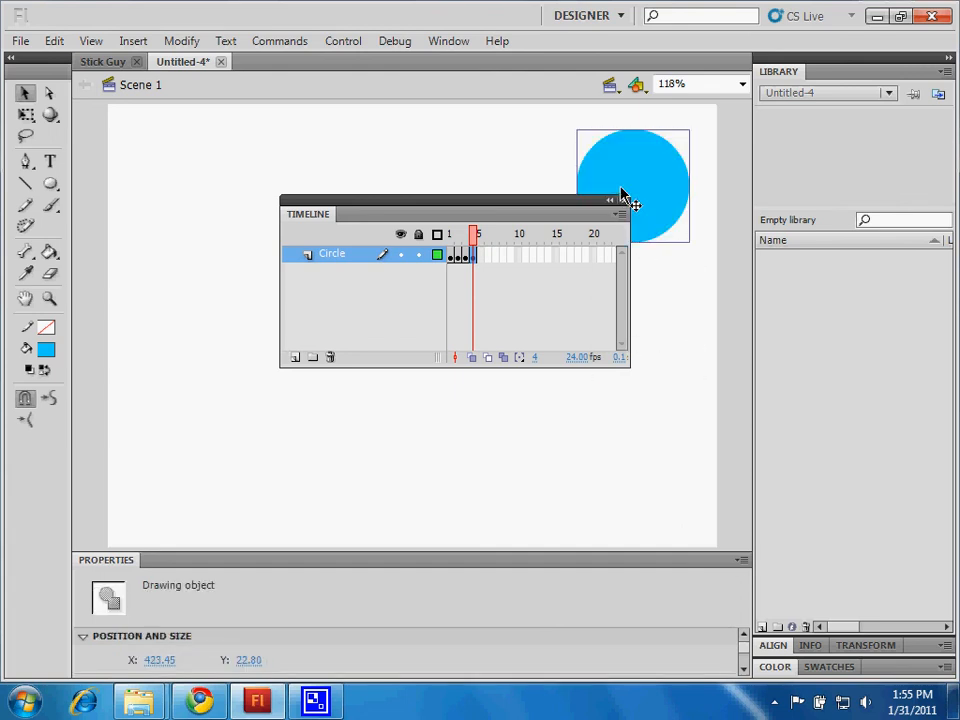
Step: Insert a keyframe at frame 5 of the Circle layer and move its circle to about X 41, Y 23
left_click(483, 262)
right_click(482, 258)
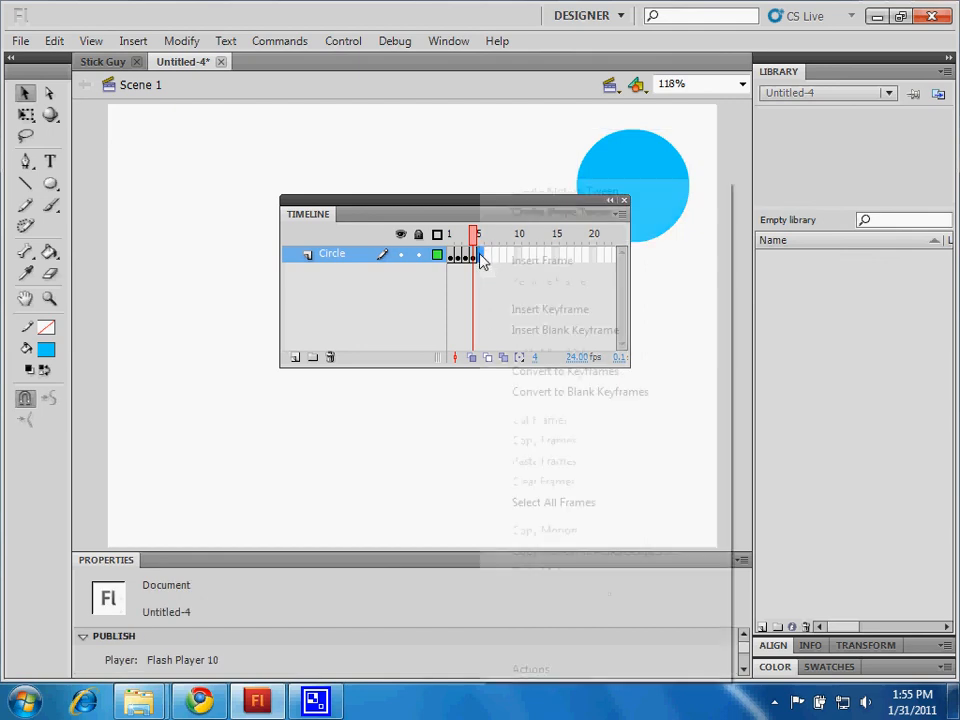
left_click(530, 314)
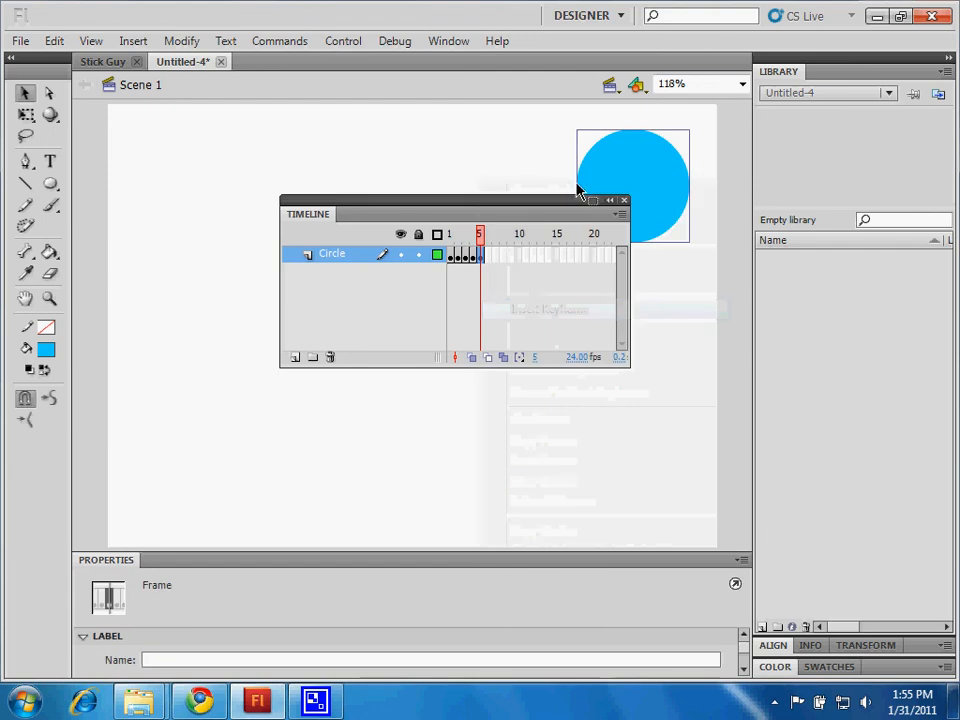
left_click_drag(628, 178, 209, 178)
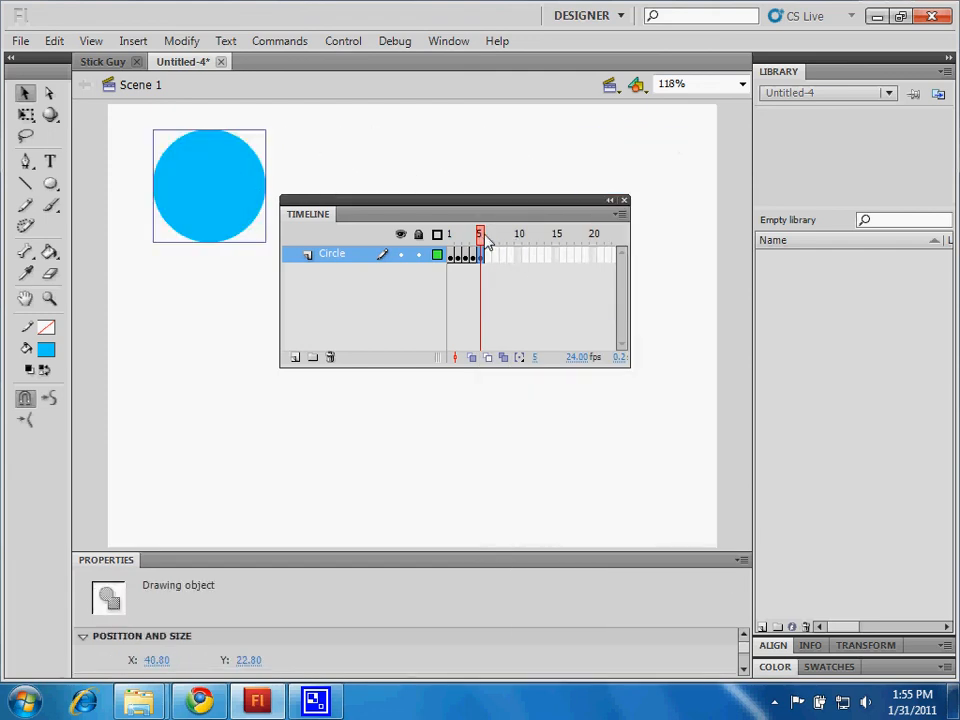
Step: Play the animation on the timeline from frame 1, rewind it, and test the movie in the preview player
key("Return")
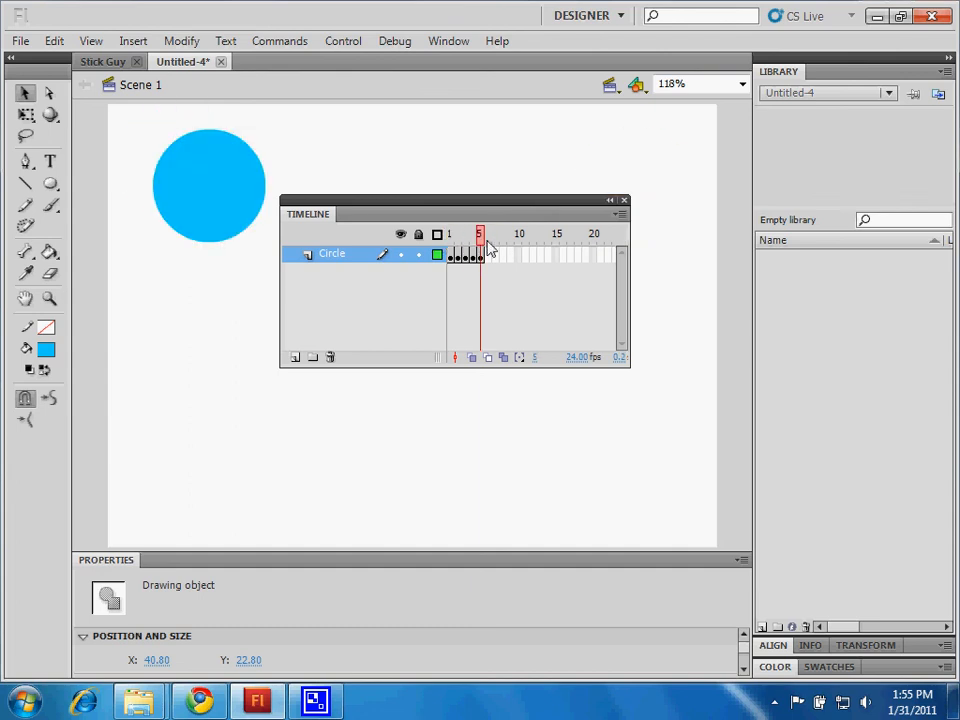
left_click(450, 252)
left_click_drag(460, 240, 407, 233)
key("Return")
left_click_drag(515, 244, 388, 262)
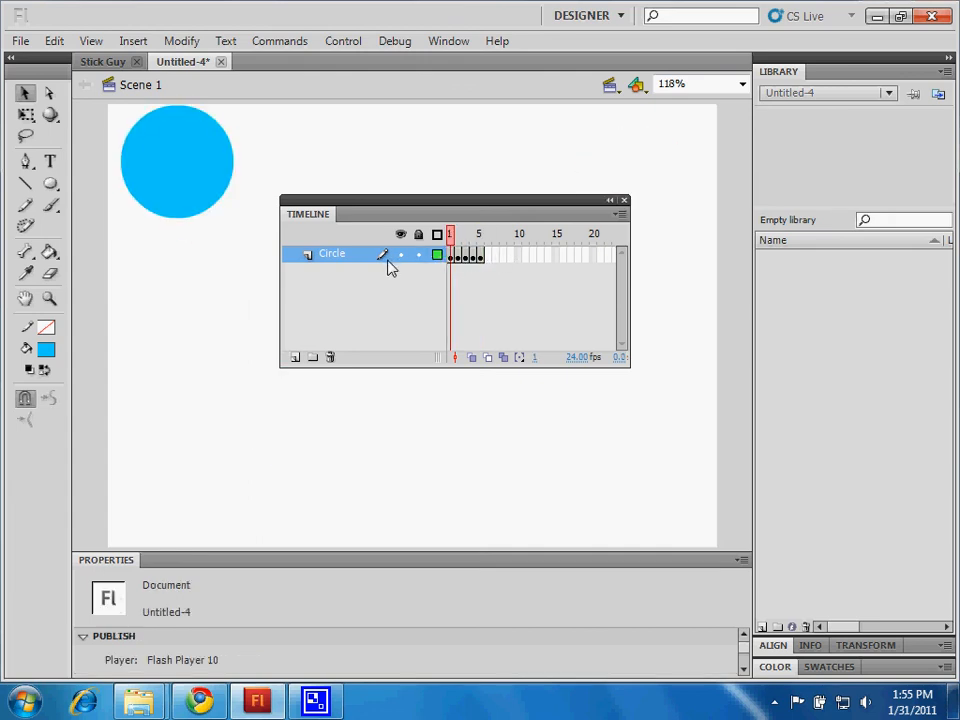
key("ctrl+Return")
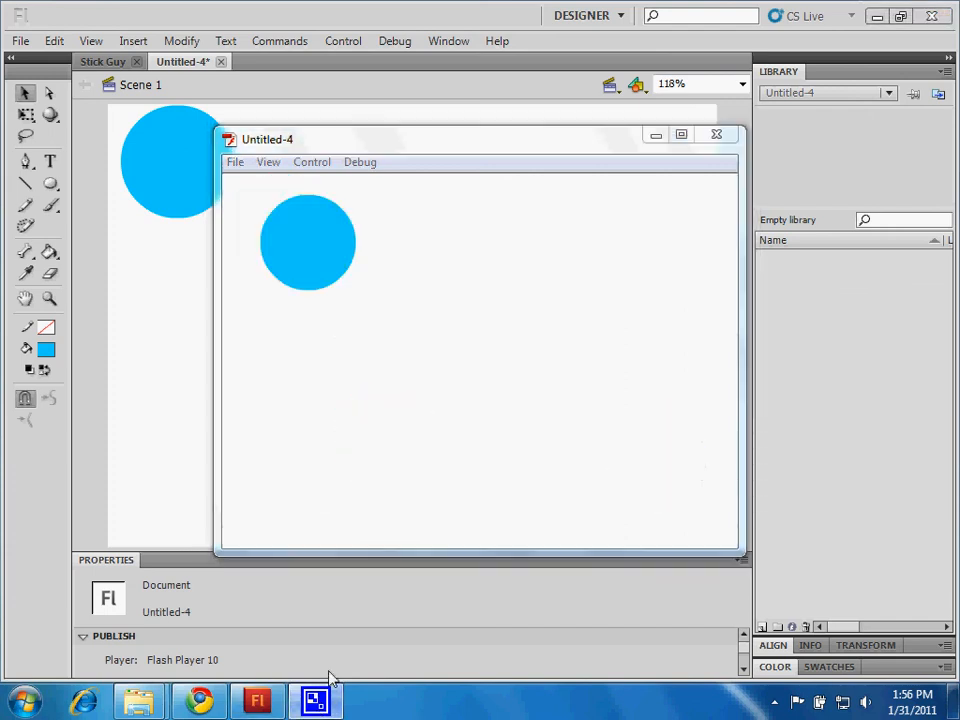
right_click(314, 711)
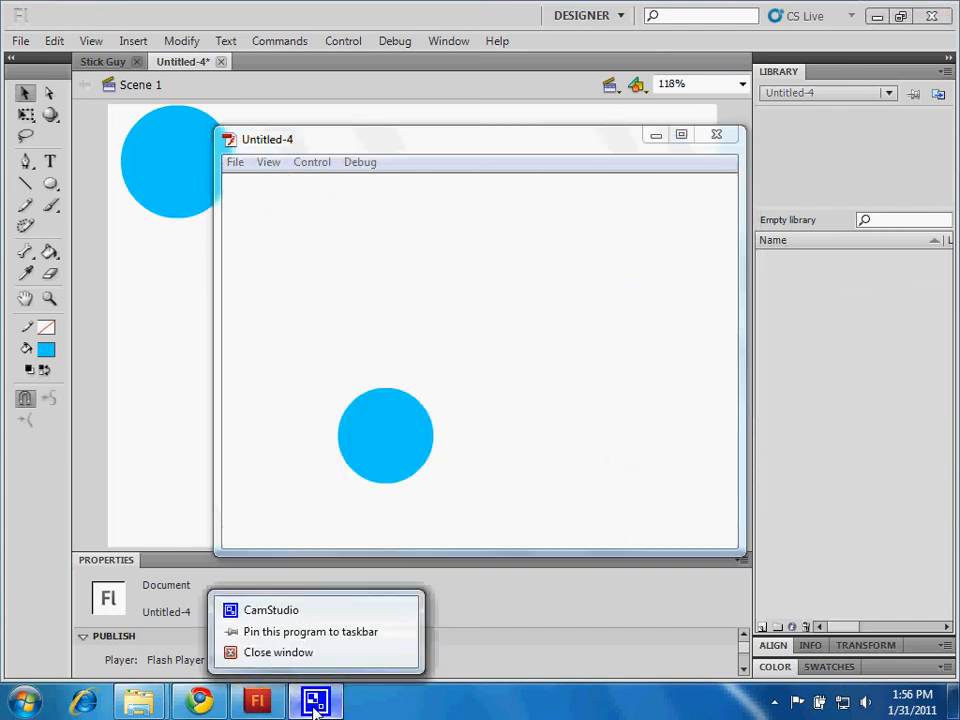
left_click(315, 706)
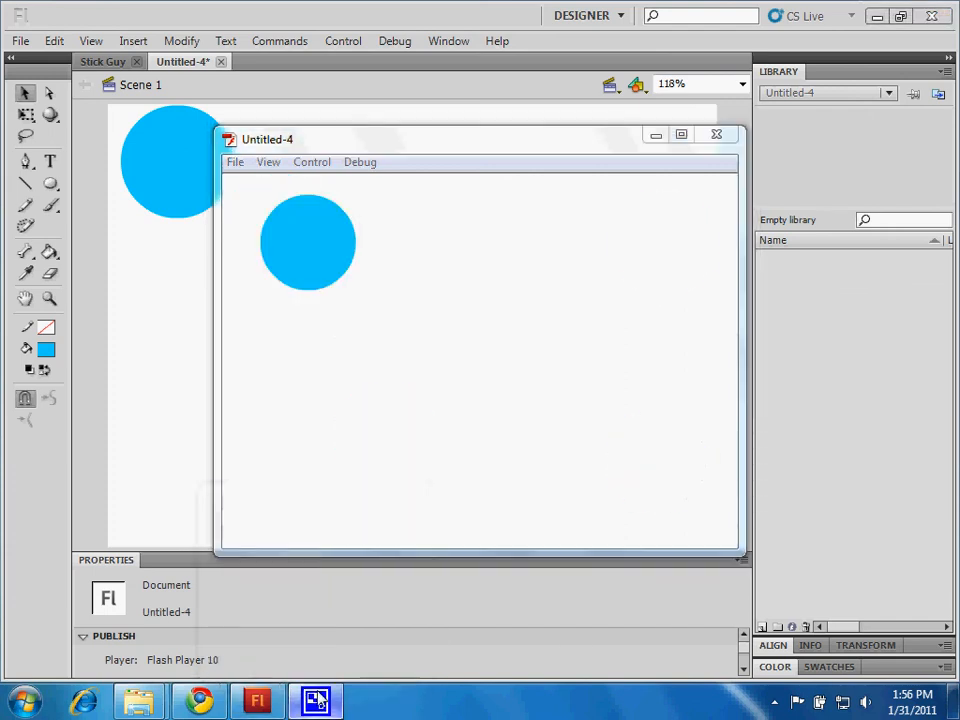
left_click(874, 16)
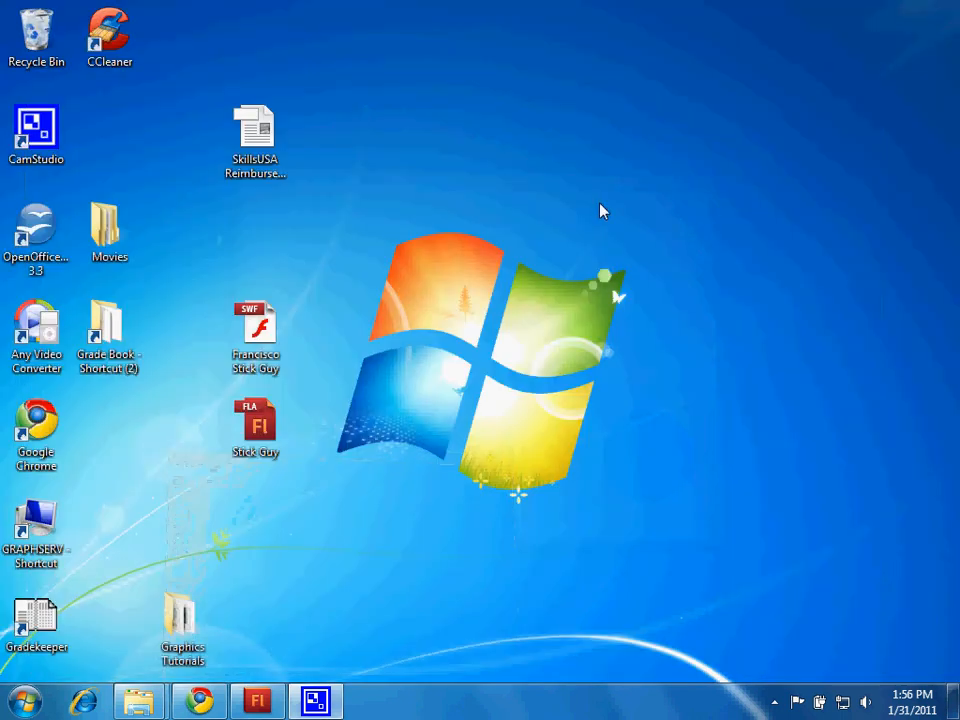
left_click(774, 702)
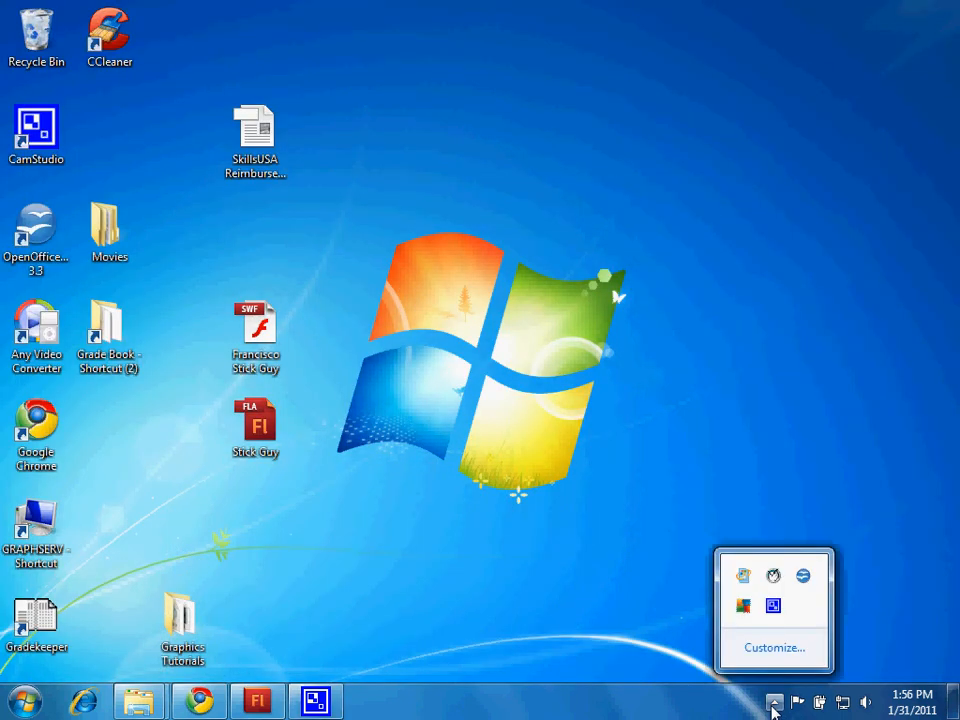
right_click(776, 607)
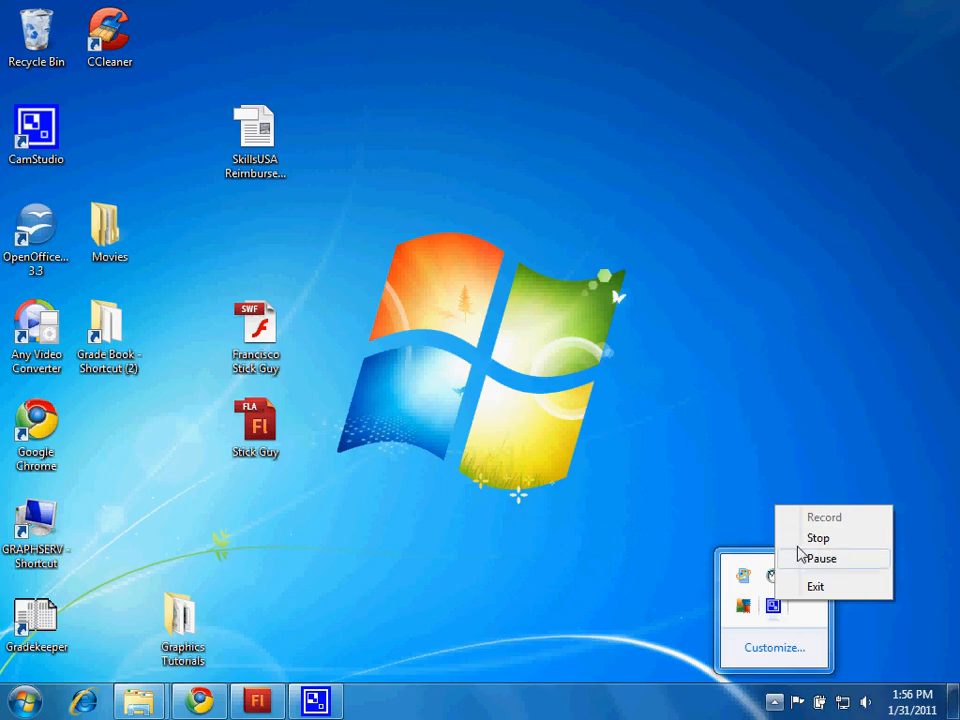